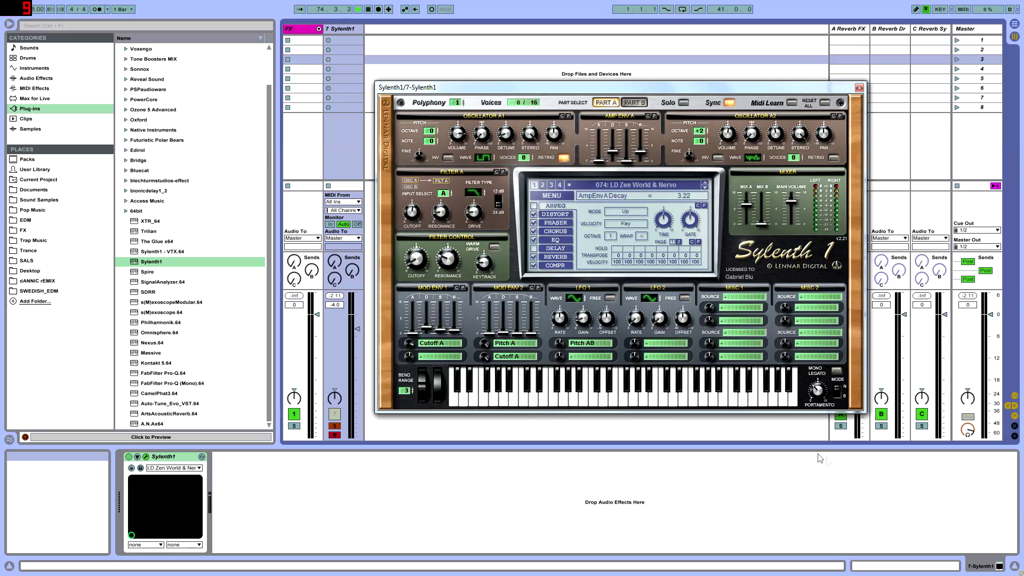
- Move the Sylenth1 plug-in window to the middle of the session view and turn on Mono Legato
left_click_drag(533, 88, 457, 101)
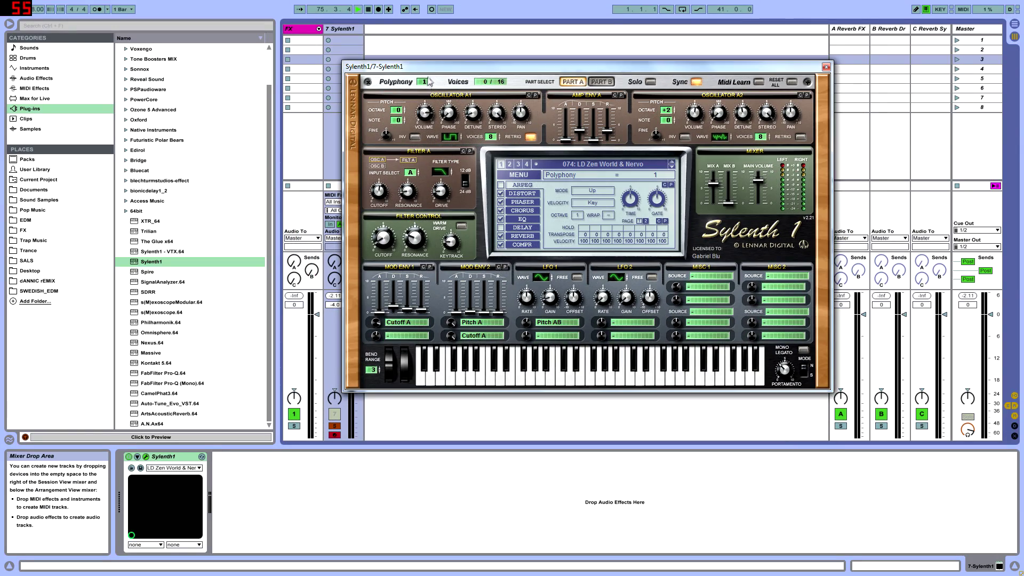
left_click_drag(452, 69, 532, 142)
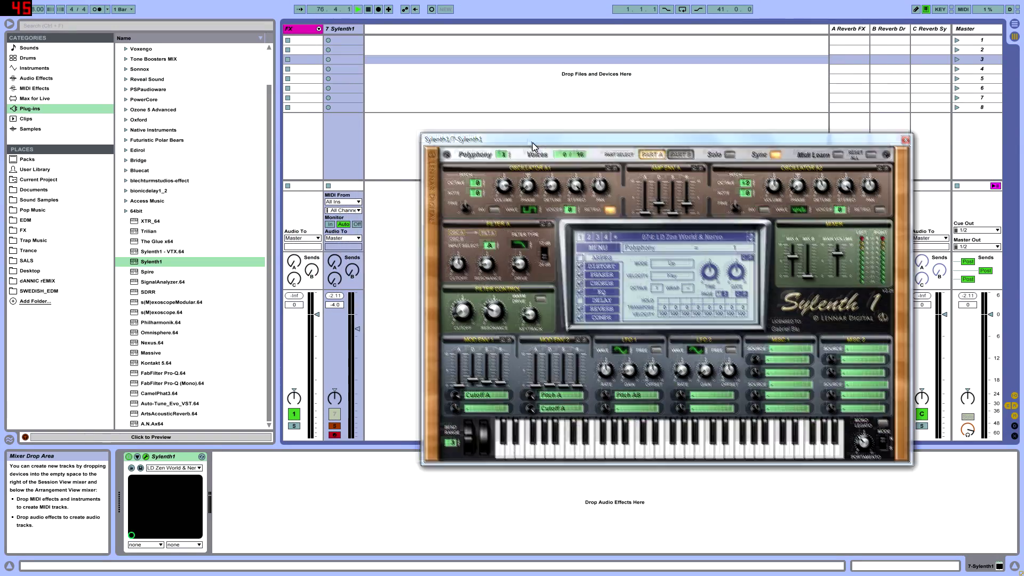
left_click_drag(651, 139, 620, 137)
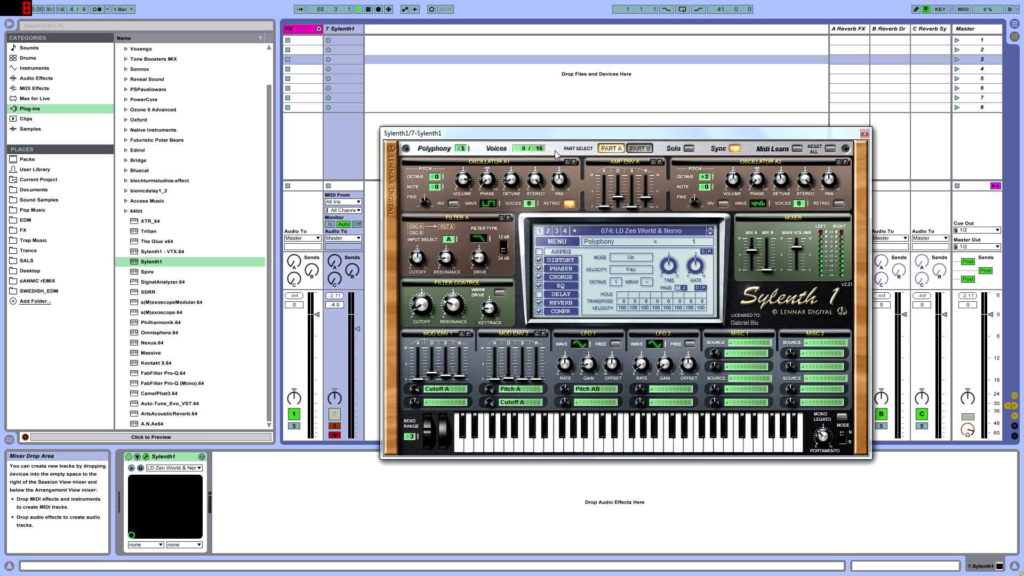
left_click(842, 416)
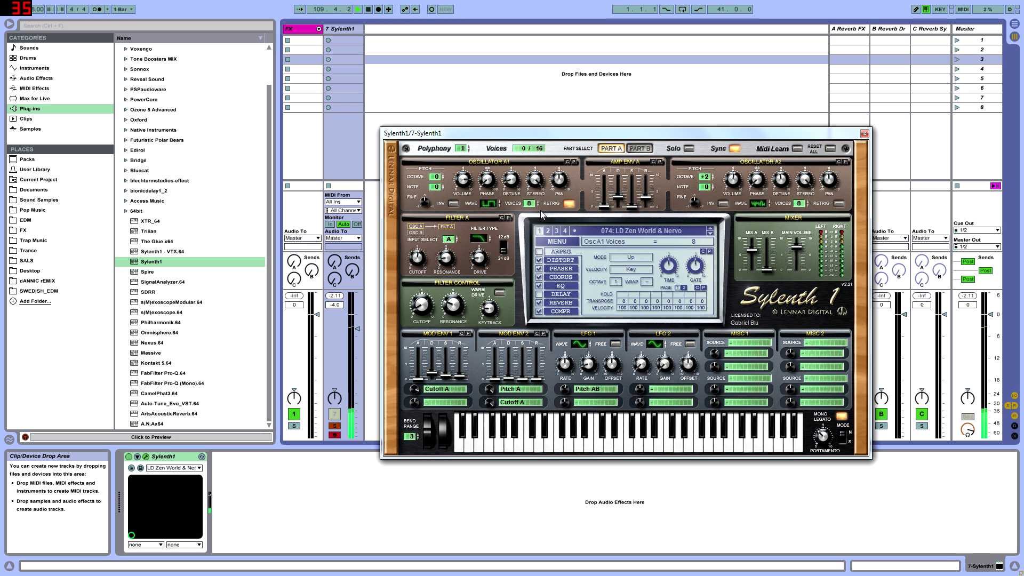
- Set oscillator A1's phase to 0.00 deg and adjust its volume
left_click_drag(488, 181, 493, 215)
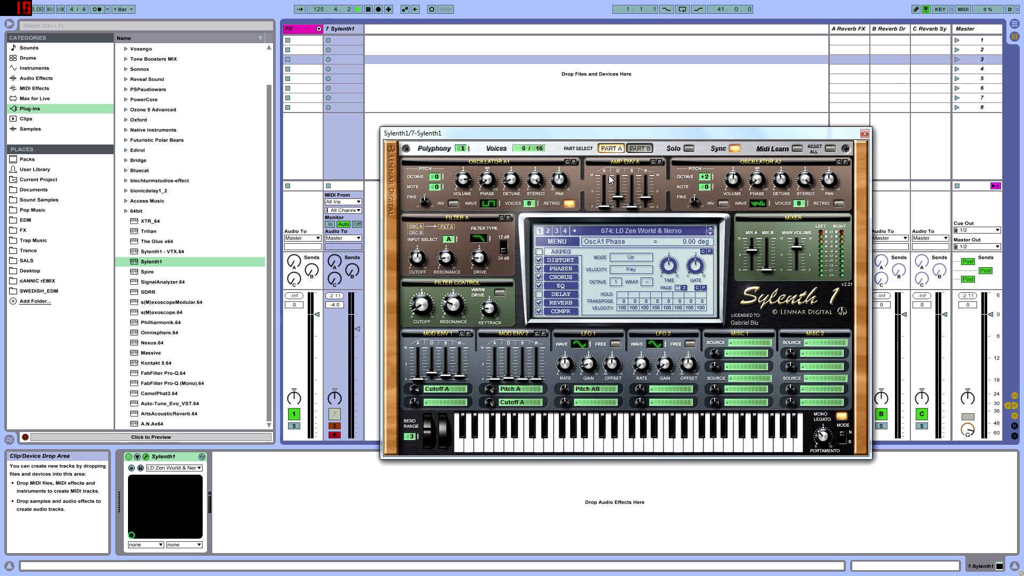
left_click(509, 185)
left_click(487, 184)
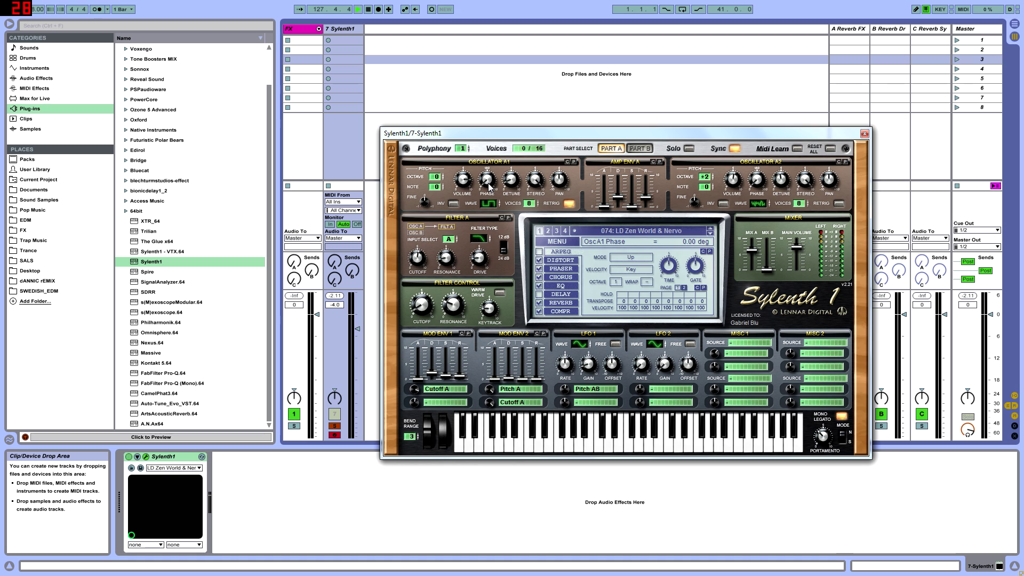
left_click(469, 186)
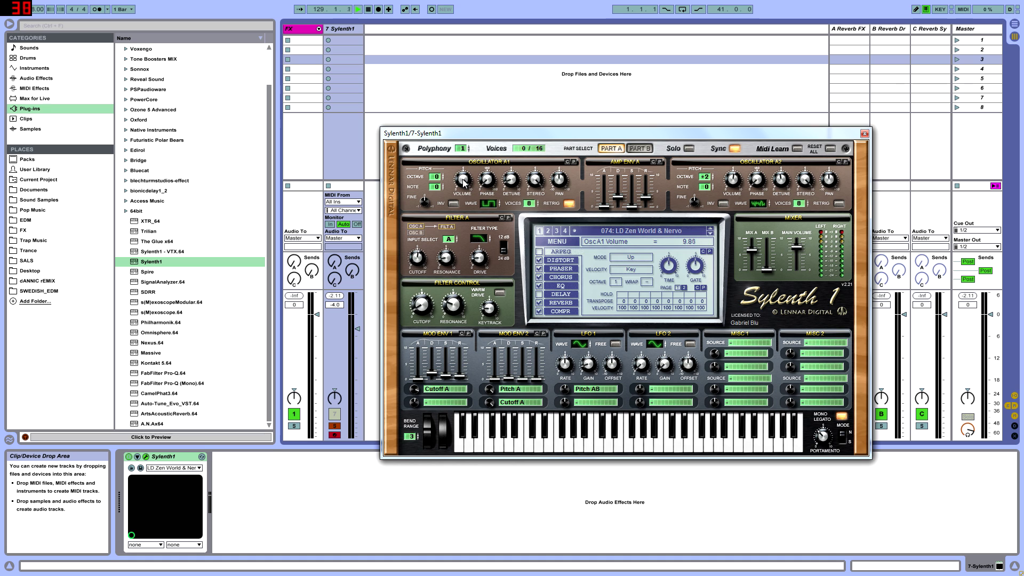
mouse_move(459, 196)
left_mouse_down()
mouse_move(462, 179)
mouse_move(459, 200)
mouse_move(465, 193)
left_mouse_up()
- Play a test note and set amp envelope A's decay to 3.16 and its release to 3.09
key("a")
left_click_drag(634, 212, 634, 184)
left_click_drag(621, 202, 660, 204)
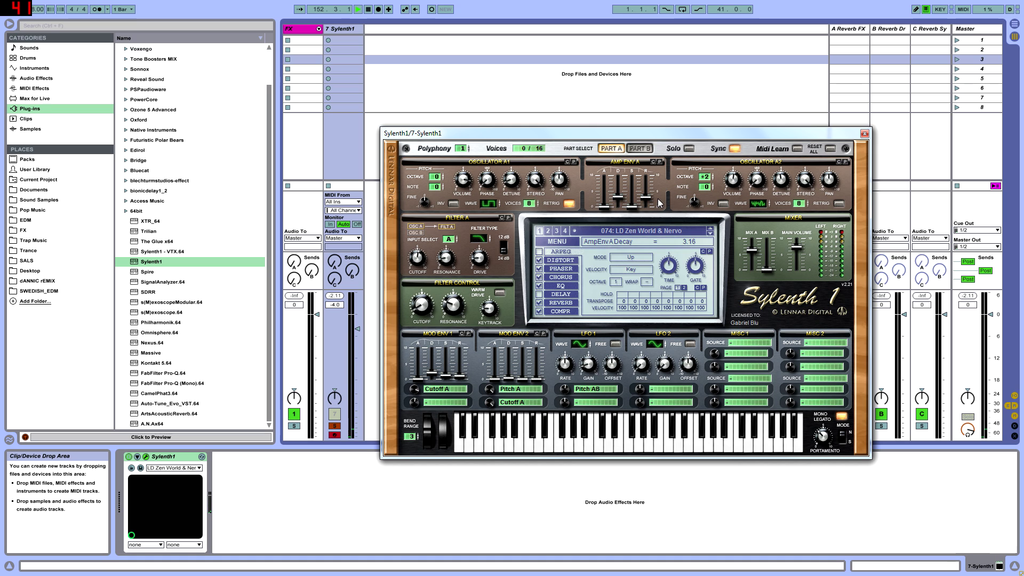
left_click(646, 200)
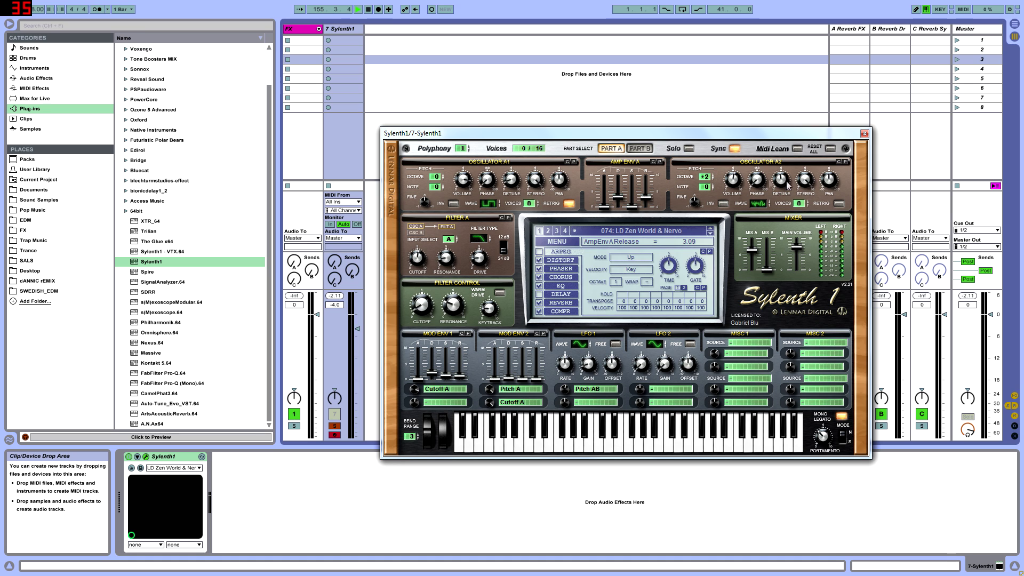
- Adjust oscillator A2's volume and set its phase to 0.00 deg and its detune to 0.00
left_click(758, 203)
left_click(800, 203)
left_click(708, 174)
left_click_drag(734, 175, 732, 200)
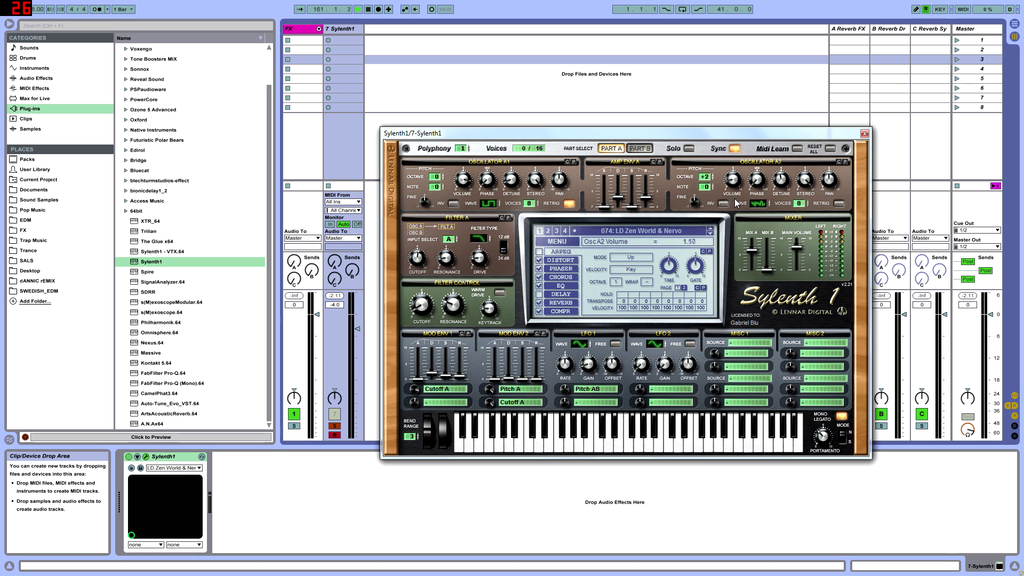
left_click_drag(734, 184, 735, 192)
mouse_move(739, 191)
left_mouse_down()
mouse_move(722, 182)
mouse_move(735, 213)
mouse_move(740, 184)
left_mouse_up()
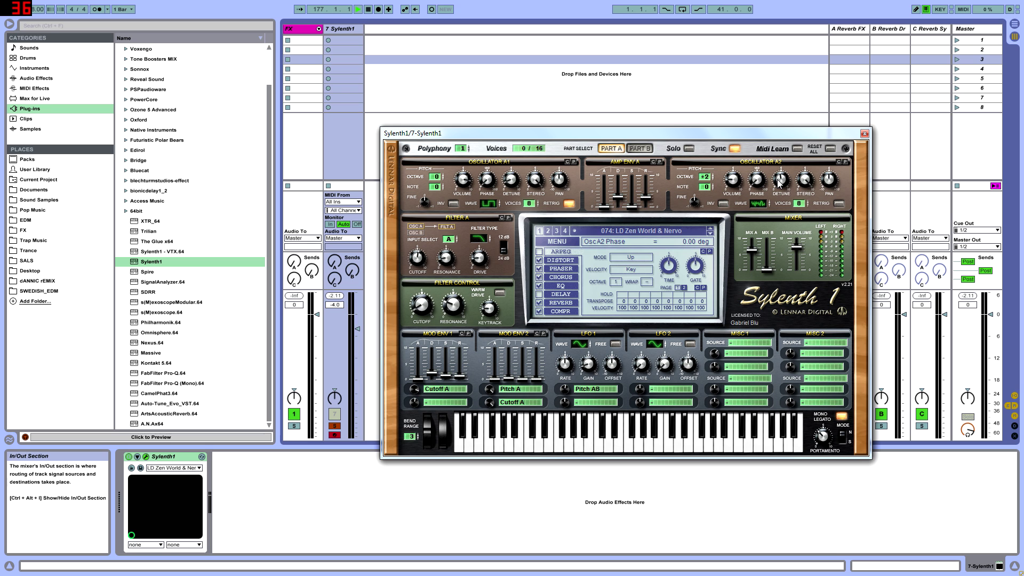
left_click_drag(778, 179, 789, 191)
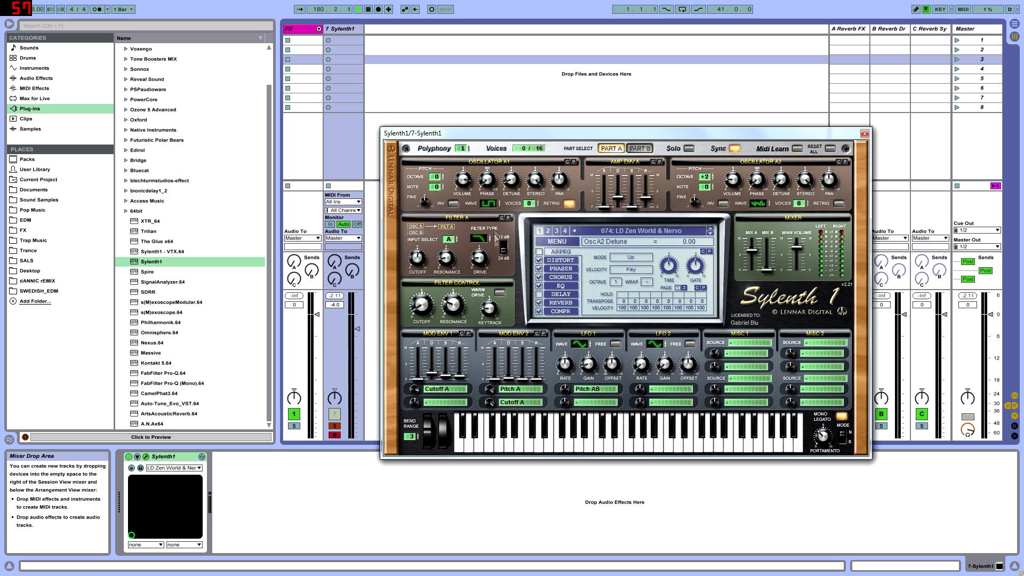
- Clear mod envelope 1's first destination and sweep filter A's cutoff up to 10471.77 Hz and back down to 99.98 Hz
left_click(478, 239)
left_click(466, 385)
left_click(437, 399)
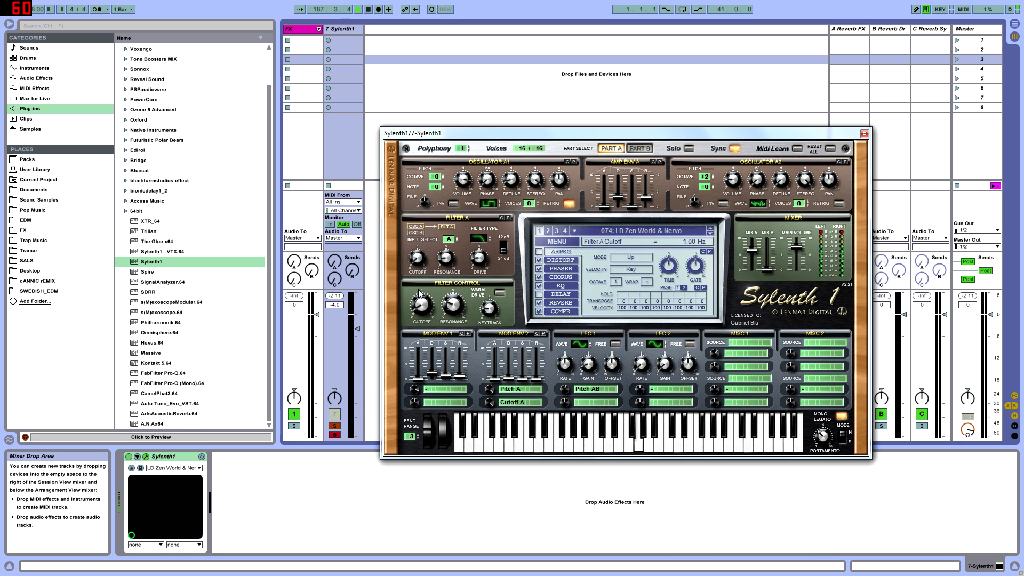
left_click_drag(416, 259, 418, 257)
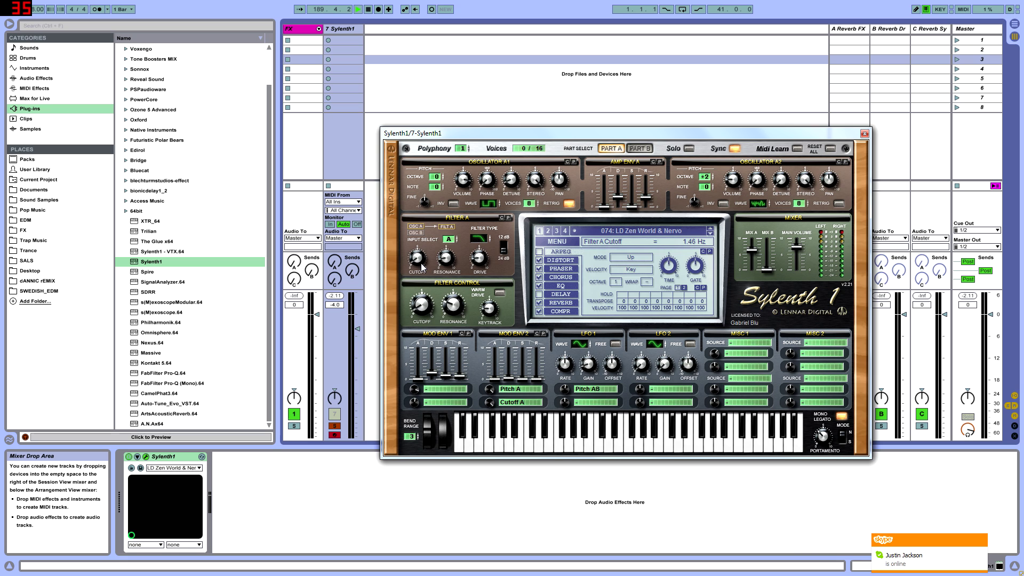
left_click_drag(422, 267, 484, 229)
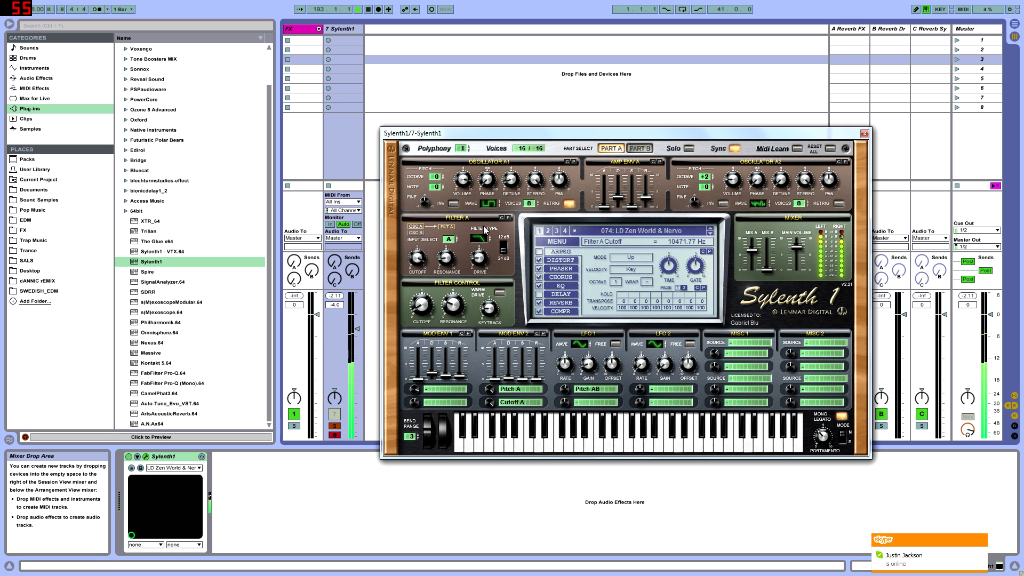
left_click_drag(421, 256, 416, 315)
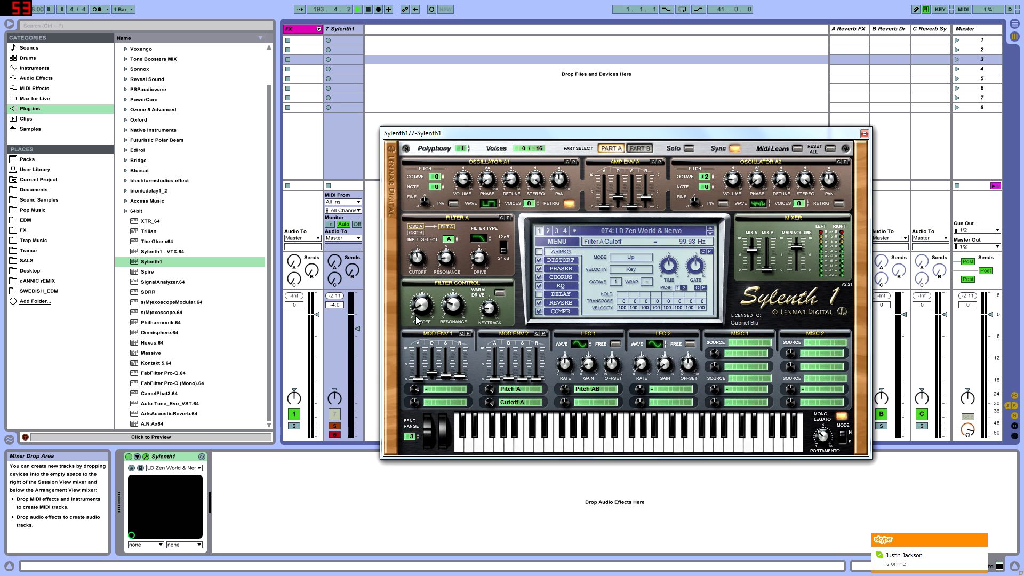
- Assign Cutoff A as mod envelope 1's first destination and set filter A's cutoff to 343.44 Hz
left_click(431, 389)
left_click(509, 409)
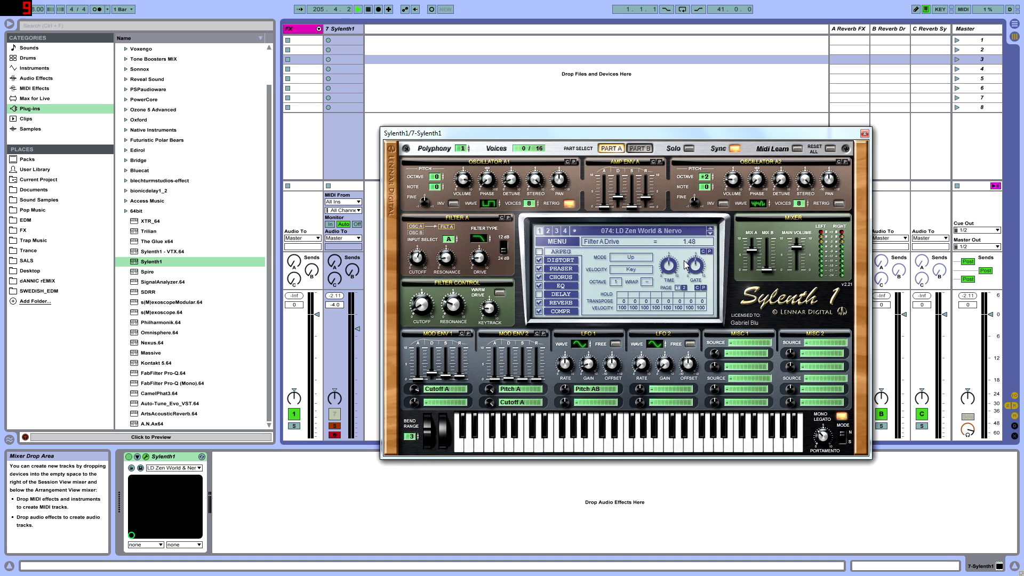
left_click(502, 252)
left_click(504, 256)
left_click(422, 316)
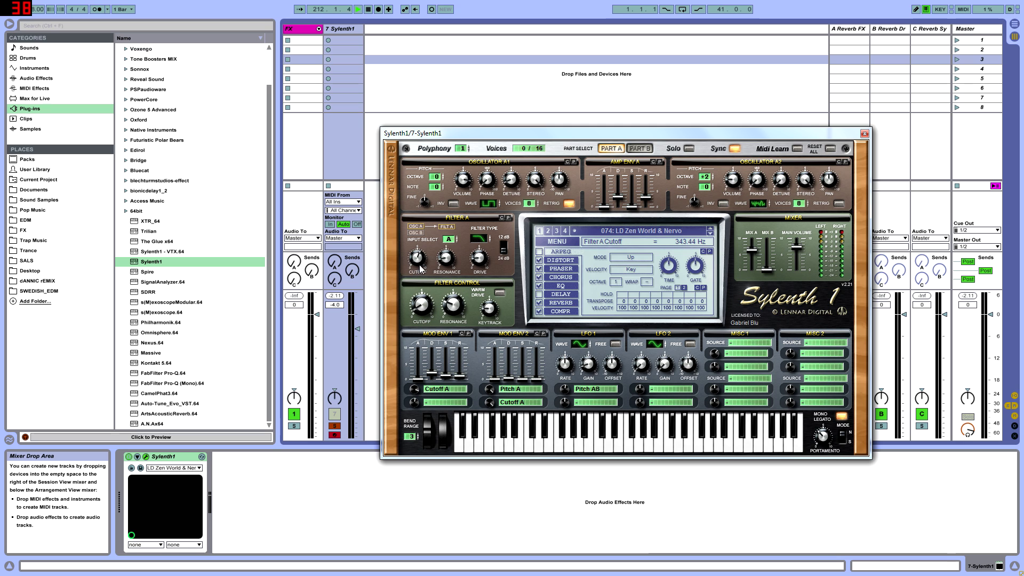
- Set the filter control cutoff to 1.00 Hz and inspect Part B before returning to Part A
left_click(647, 149)
left_click(611, 149)
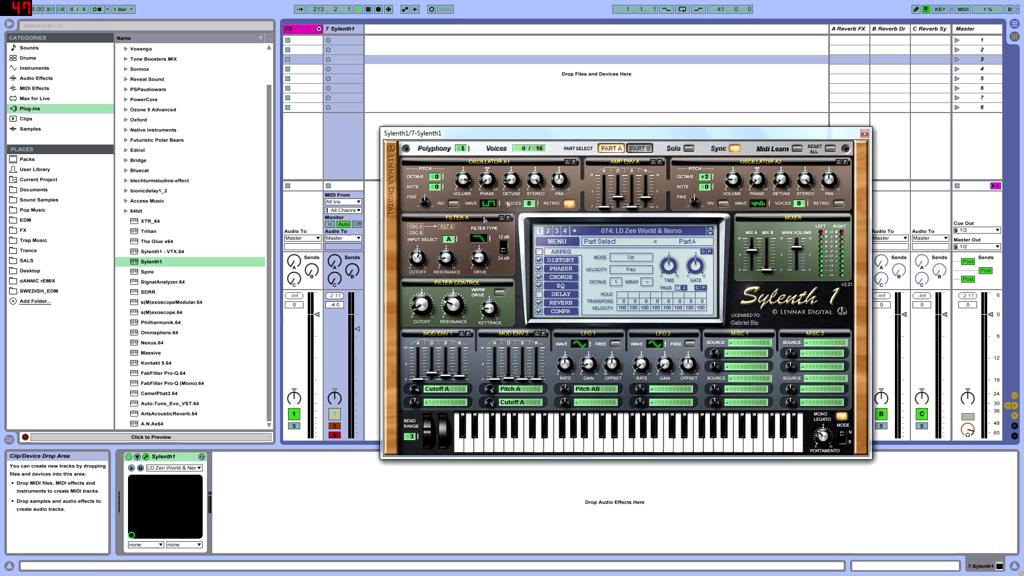
mouse_move(416, 309)
left_mouse_down()
mouse_move(424, 305)
mouse_move(423, 315)
left_mouse_up()
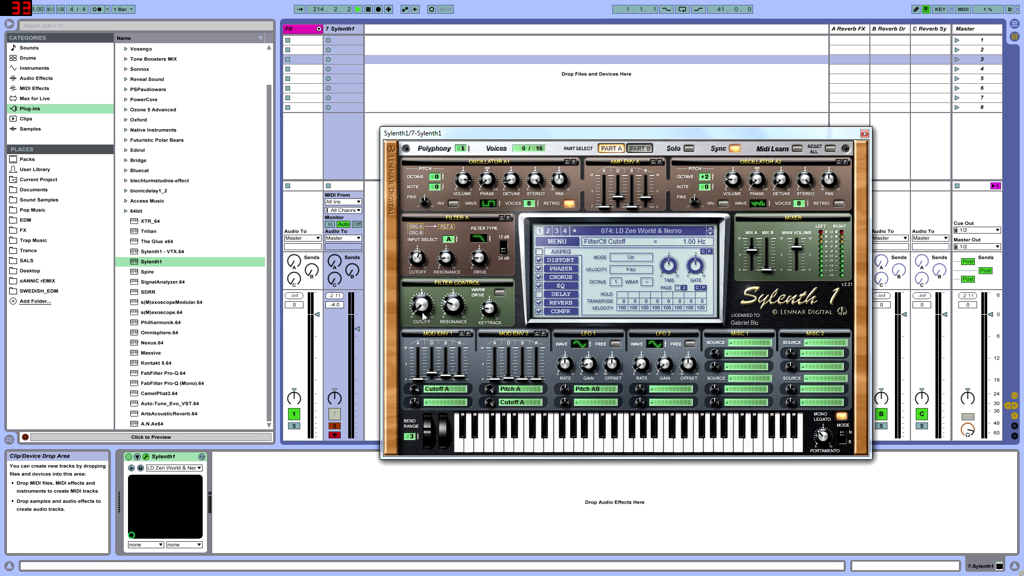
left_click(639, 150)
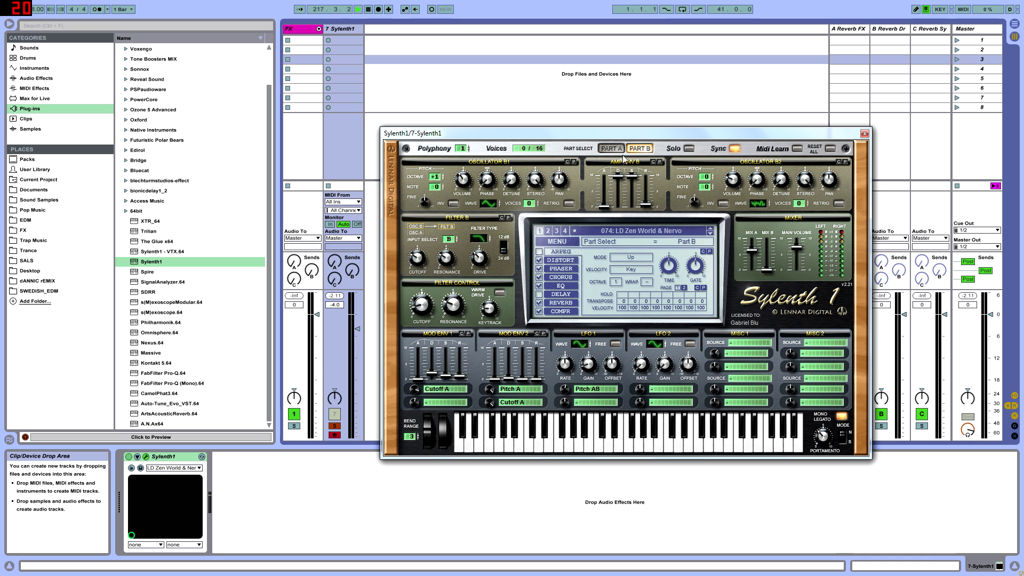
left_click(613, 151)
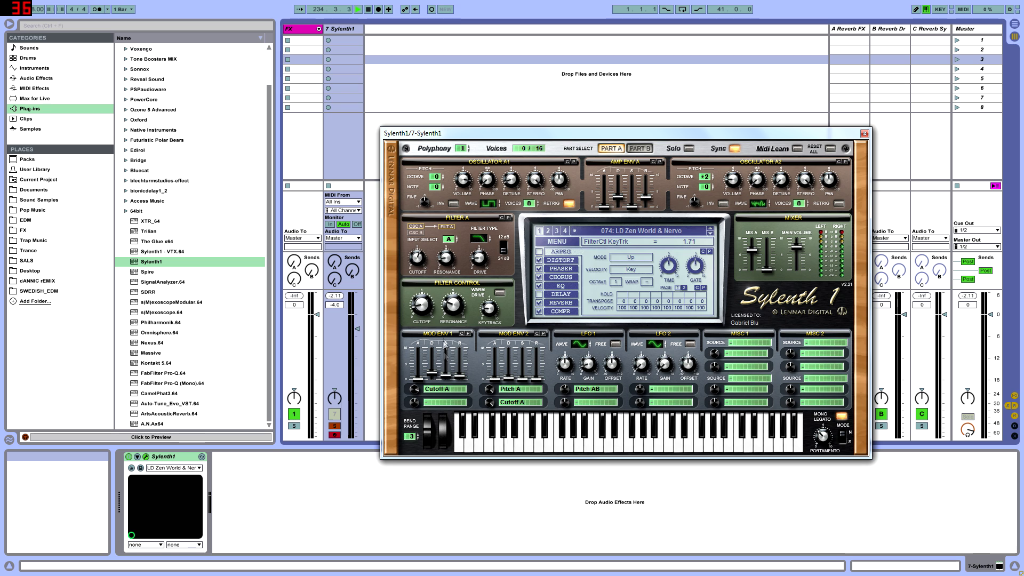
- Select Cutoff A as mod envelope 1's first destination and set the envelope's sustain to 1.09
left_click(444, 388)
left_click(511, 409)
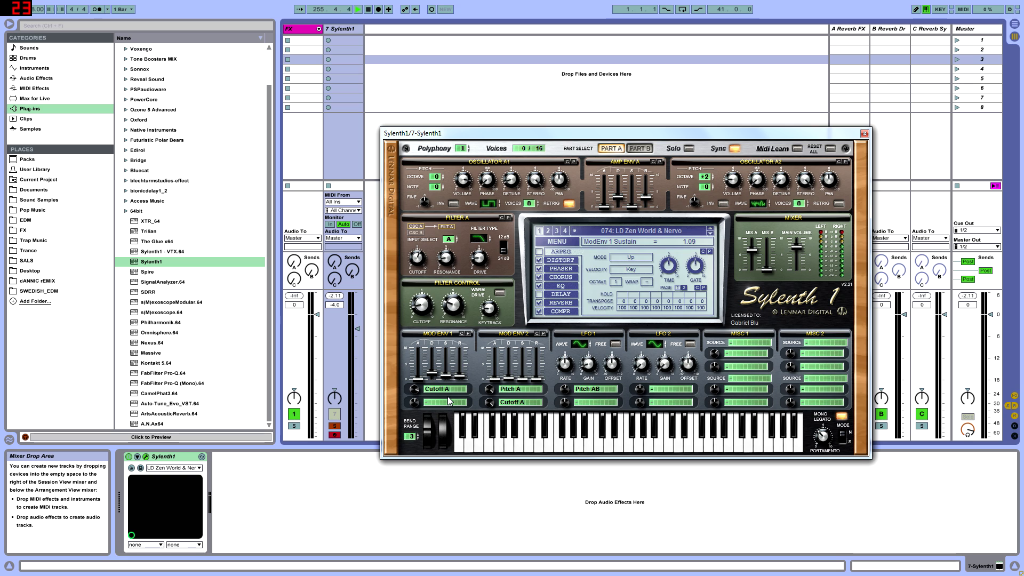
left_click(462, 379)
left_click(421, 263)
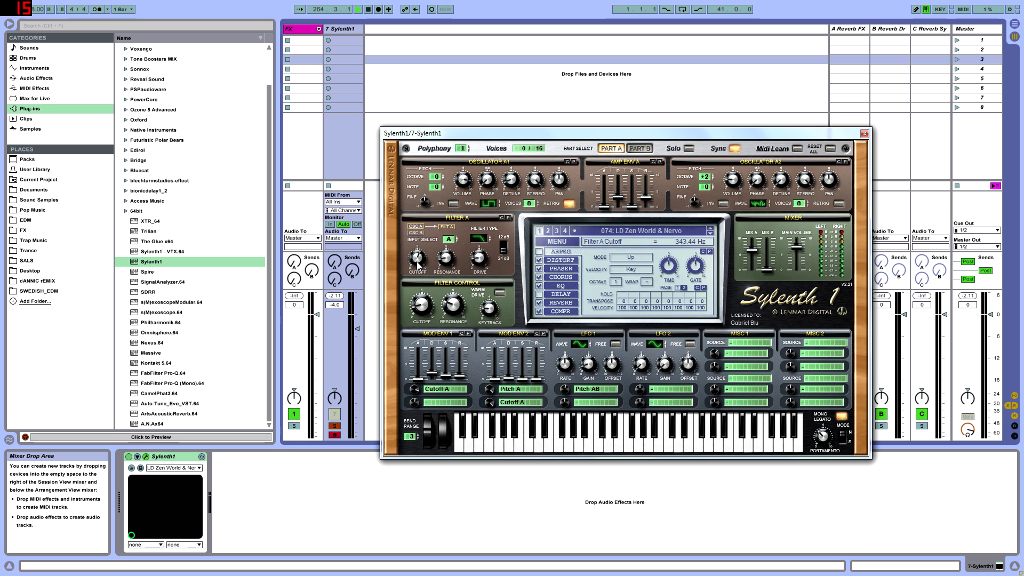
left_click(415, 389)
left_click_drag(419, 260, 419, 294)
- Set mod envelope 2's first destination amount to 5.24 and its decay to 0.23
left_click(505, 394)
left_click(501, 396)
left_click(492, 393)
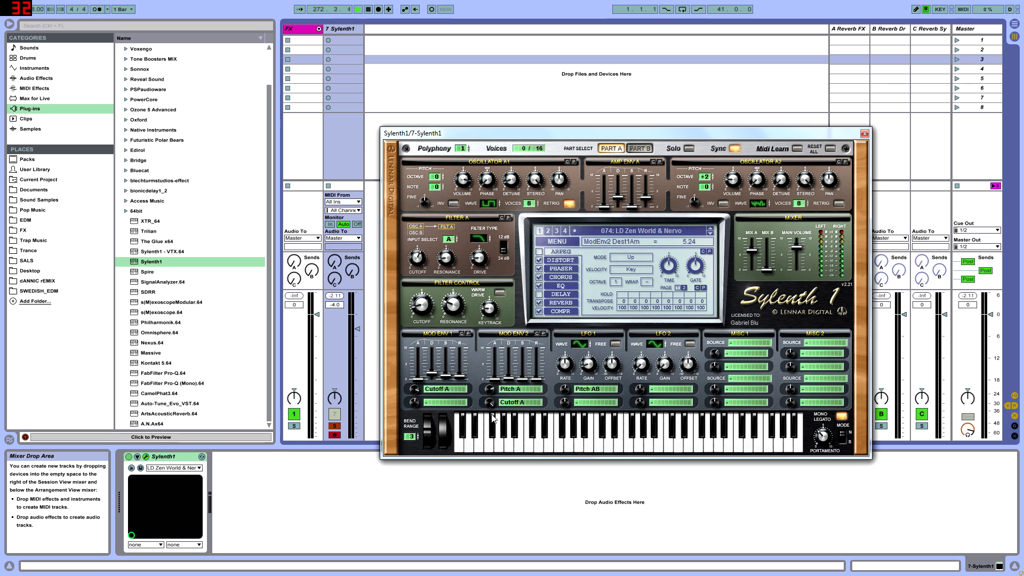
left_click(512, 378)
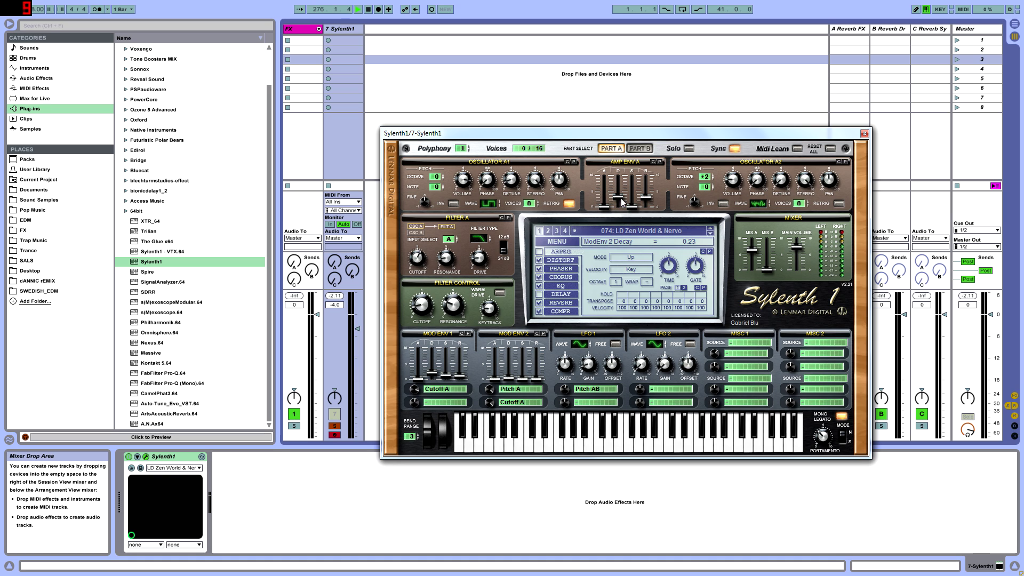
- Try amp envelope A's decay at 2.41 and readjust the envelope's decay
left_click_drag(621, 198, 620, 216)
left_click_drag(620, 220, 634, 185)
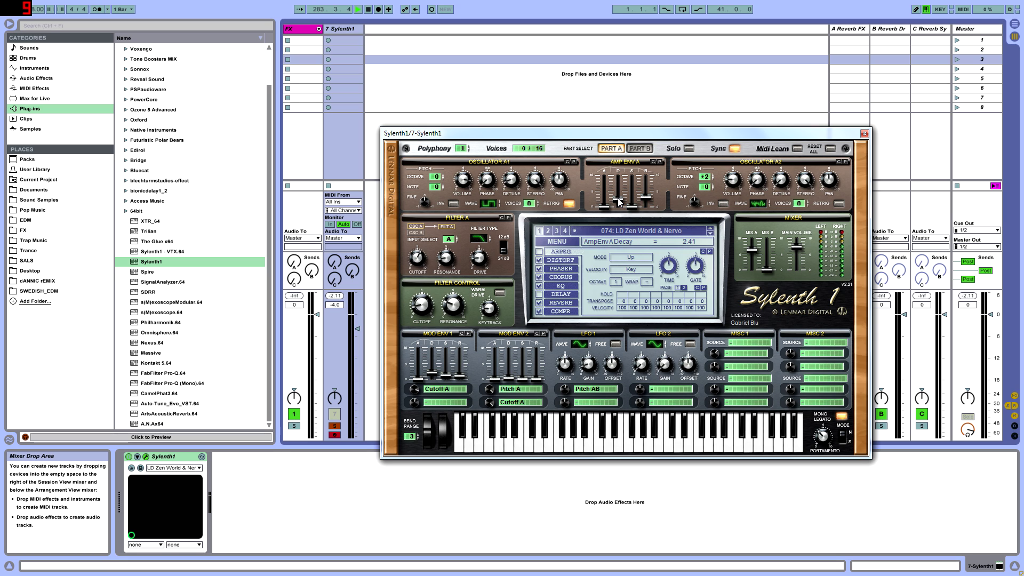
left_click_drag(619, 200, 647, 206)
- Set mod envelope 2's decay to 0.17 and choose Cutoff A as its second destination
left_click(512, 380)
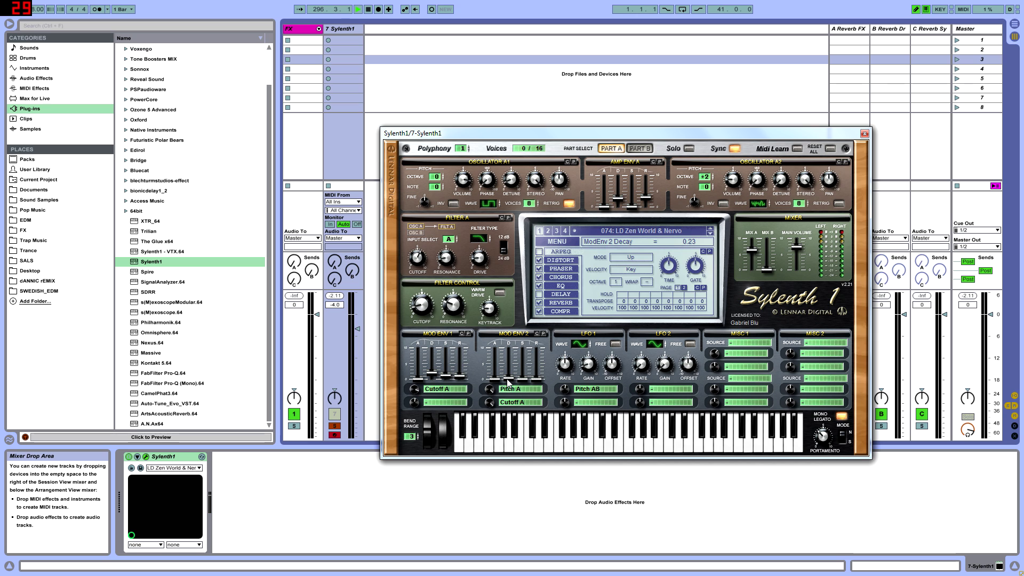
left_click_drag(507, 379, 507, 380)
left_click(520, 402)
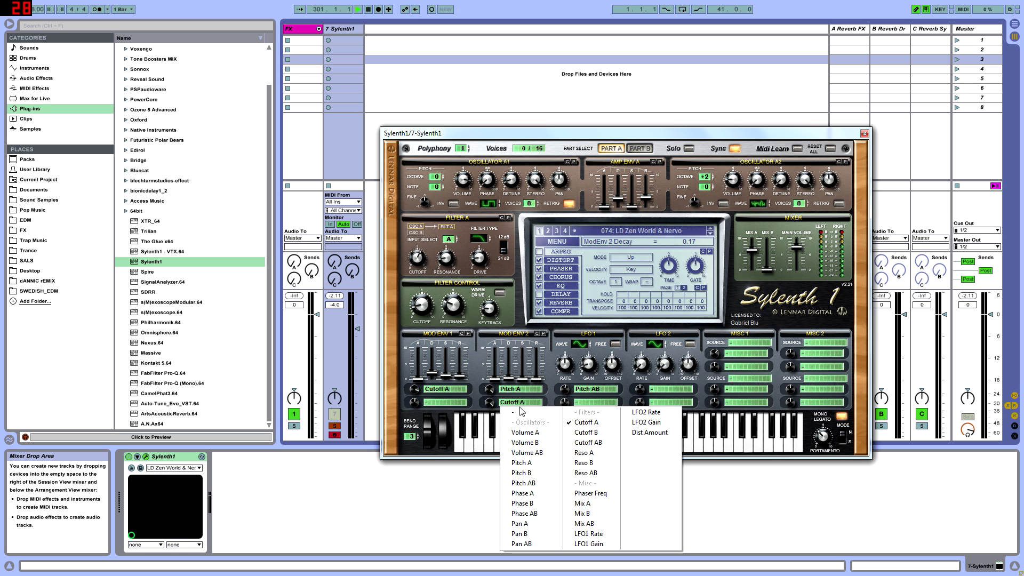
left_click(608, 426)
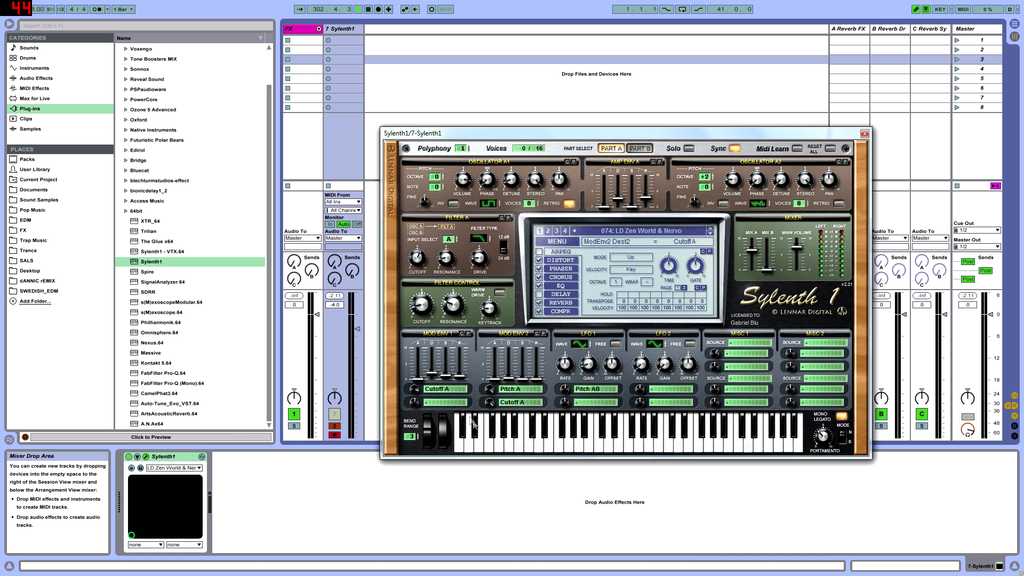
left_click(510, 379)
- Set LFO 1's wave to Sine, its rate to 1/8D and its first destination to Pitch A
left_click(578, 345)
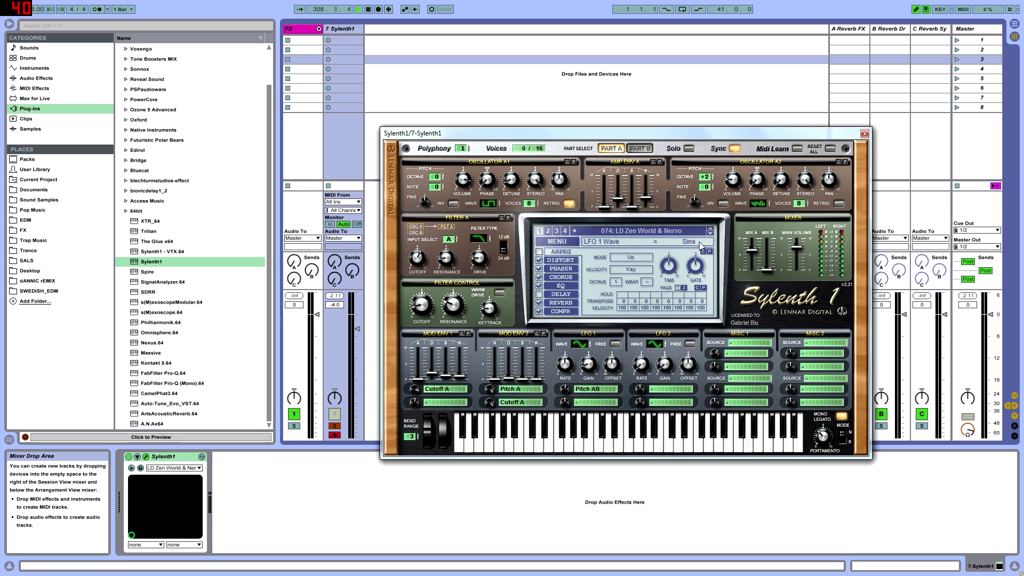
left_click(566, 367)
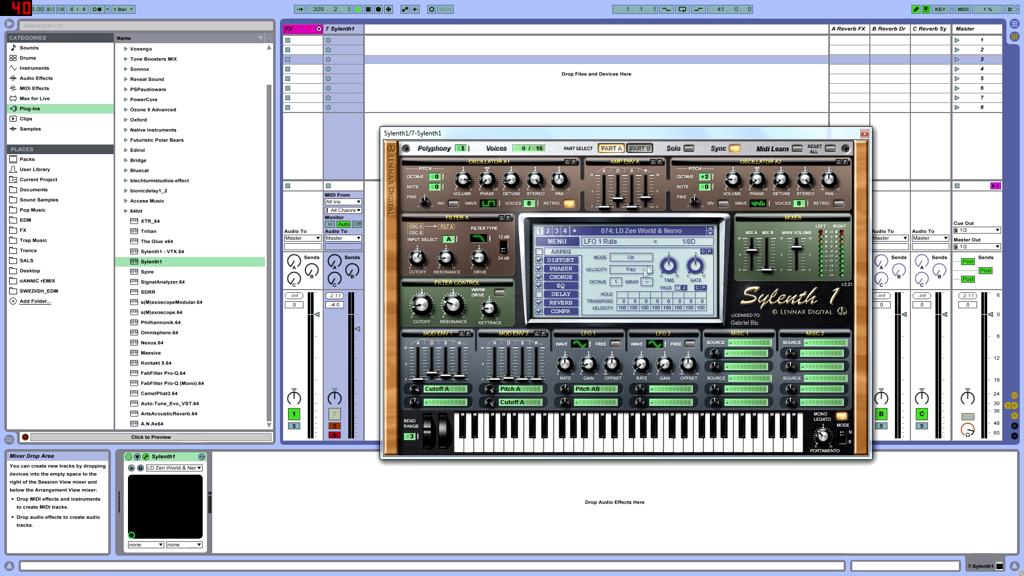
left_click(586, 389)
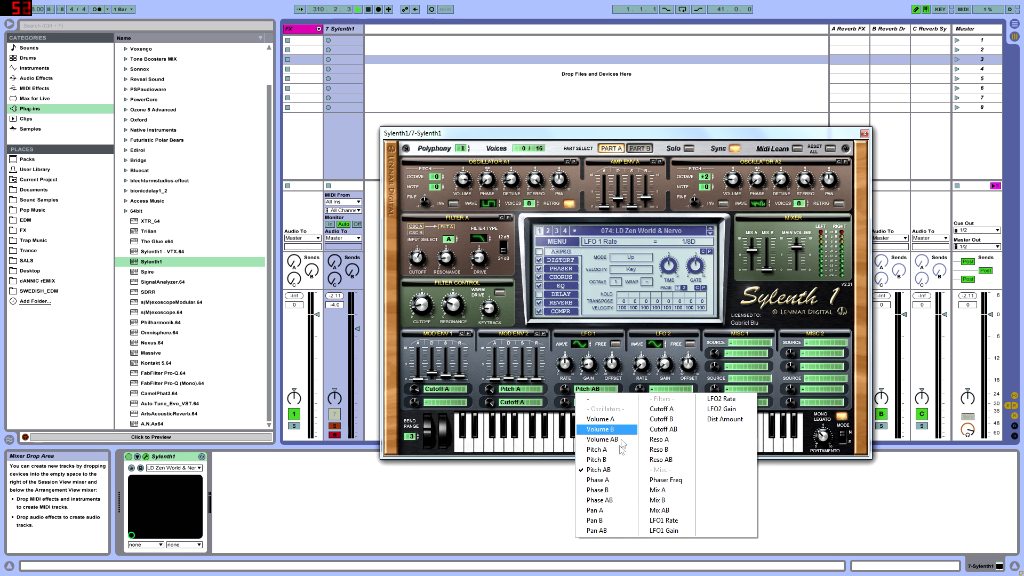
left_click(613, 469)
left_click(596, 392)
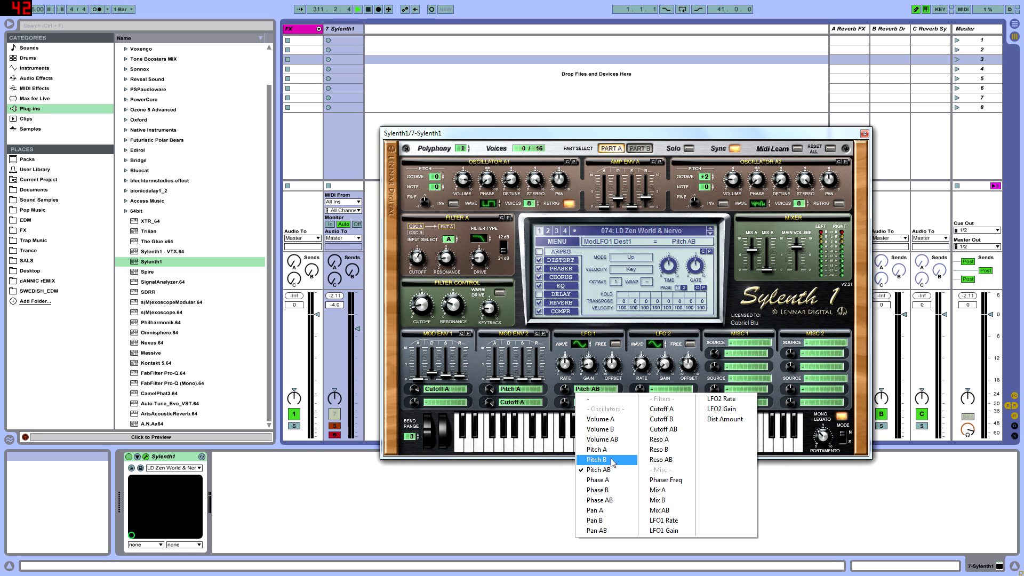
left_click(603, 454)
left_click(645, 150)
left_click(613, 149)
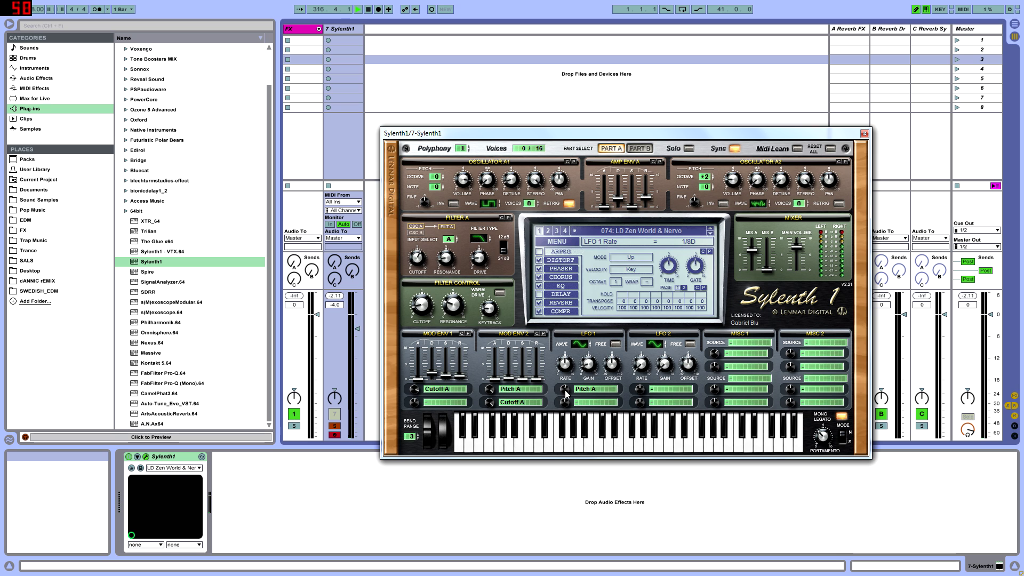
- Try LFO 1's Pitch A amount at 0.48, and clear the LFO's first destination
left_click_drag(579, 384, 561, 423)
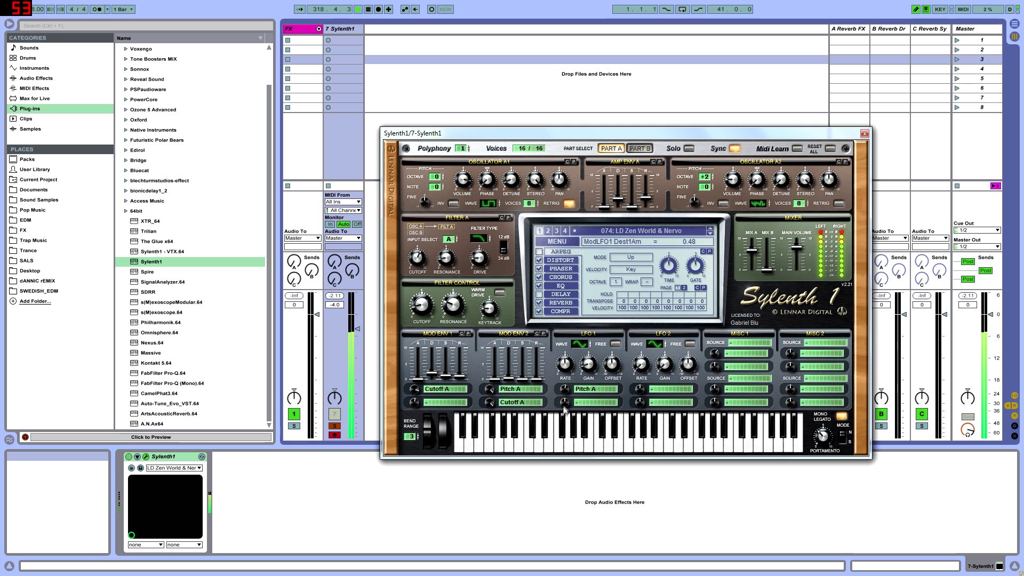
left_click(576, 392)
left_click(585, 396)
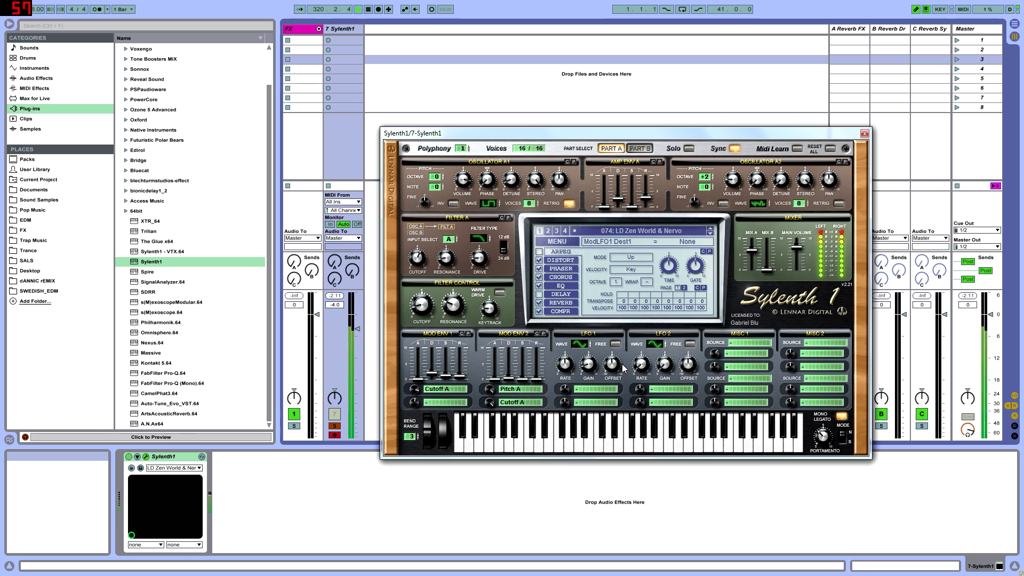
- Try Pitch A again as LFO 1's first destination, adjust its amount, and clear the destination
left_click(578, 391)
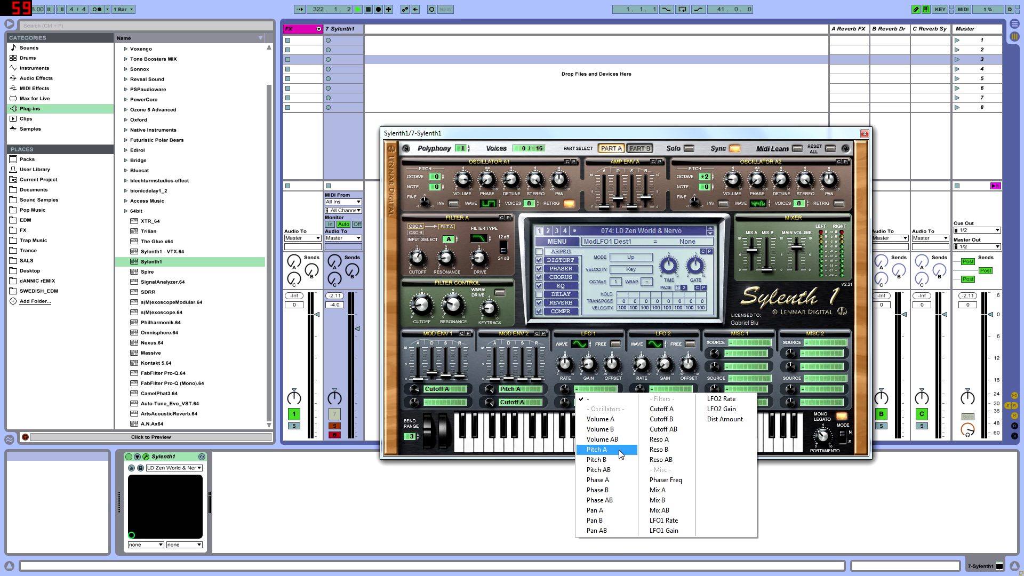
left_click(597, 449)
left_click_drag(575, 359, 564, 416)
left_click(587, 390)
left_click(590, 399)
- Set LFO 1's rate to 1/4T
left_click(567, 372)
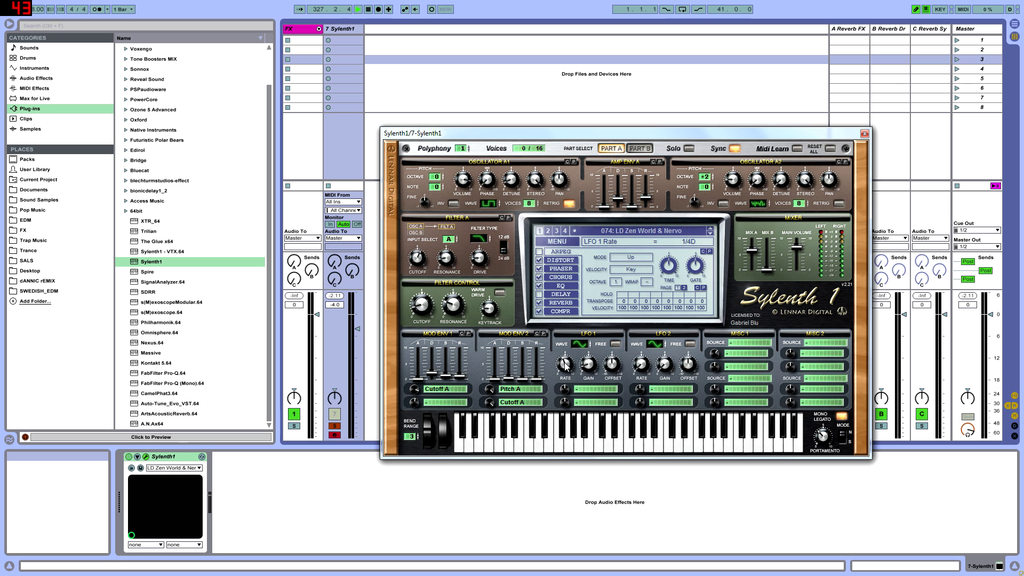
left_click_drag(597, 373, 582, 480)
- Choose Decimate as the distortion type, with dry/wet at 100 % and amount at 1.76
left_click(562, 261)
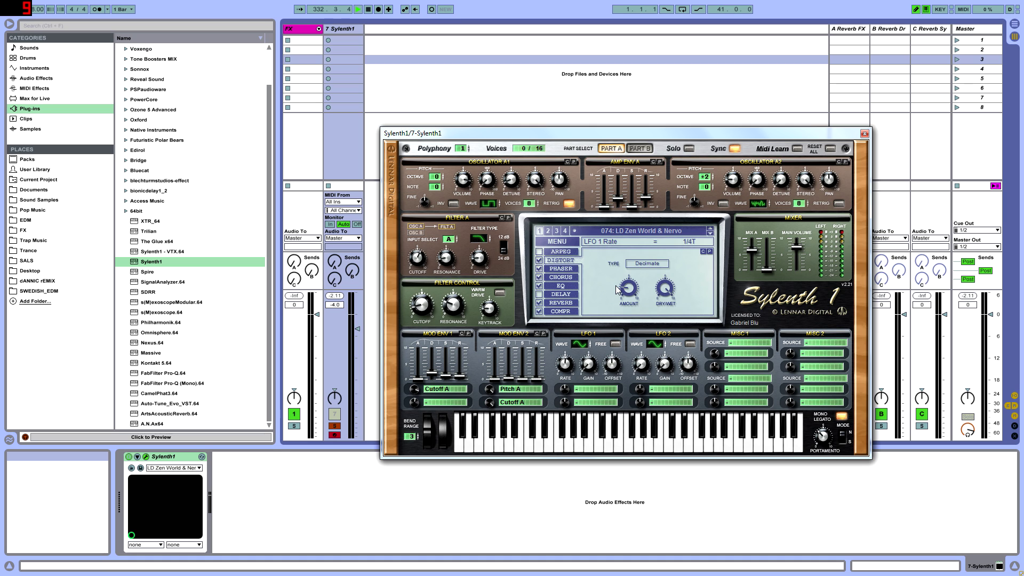
left_click(656, 263)
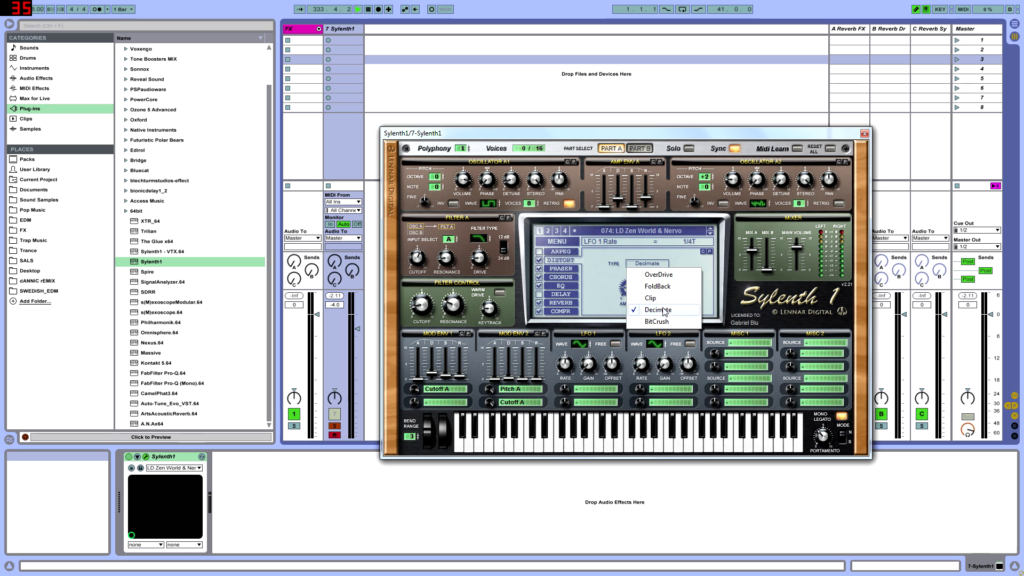
left_click(660, 310)
mouse_move(664, 289)
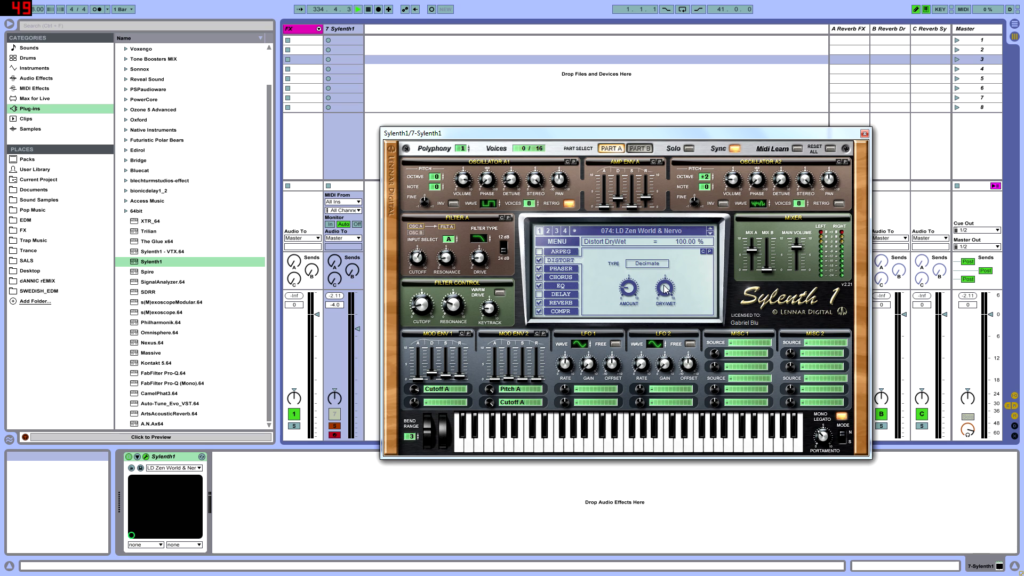
left_click_drag(665, 290, 687, 180)
mouse_move(628, 291)
left_mouse_down()
mouse_move(643, 235)
mouse_move(621, 336)
mouse_move(627, 292)
left_mouse_up()
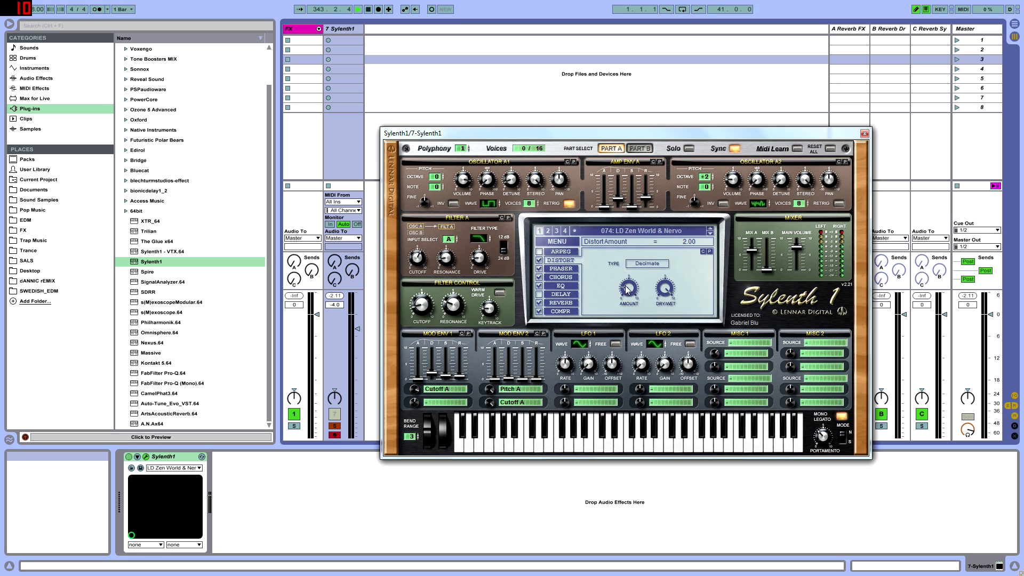
left_click_drag(632, 293, 656, 317)
- Set the phaser's dry/wet to 21.90 % and its LFO gain to 0.00
left_click_drag(679, 134, 647, 112)
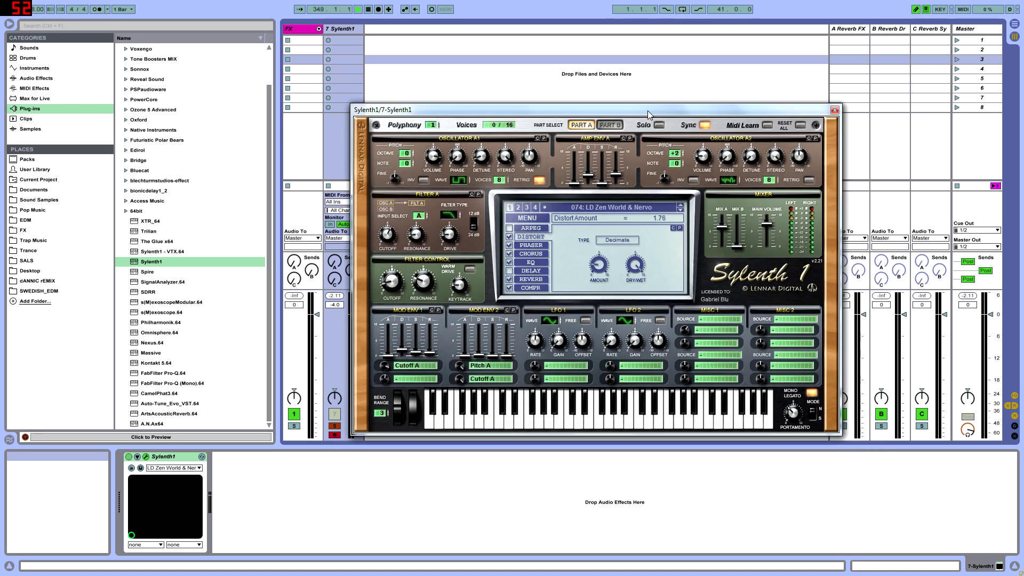
left_click(530, 246)
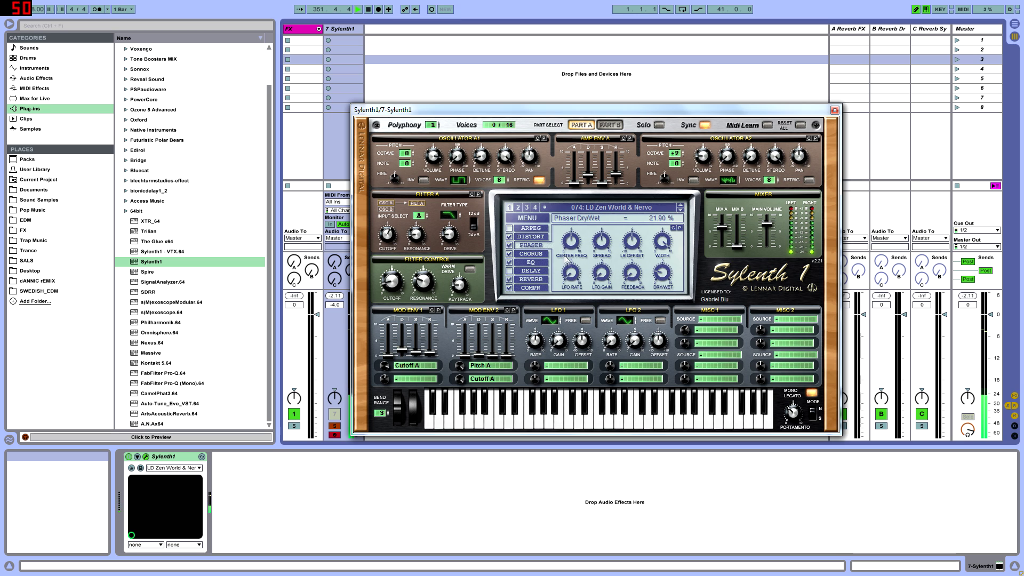
left_click_drag(571, 271, 566, 293)
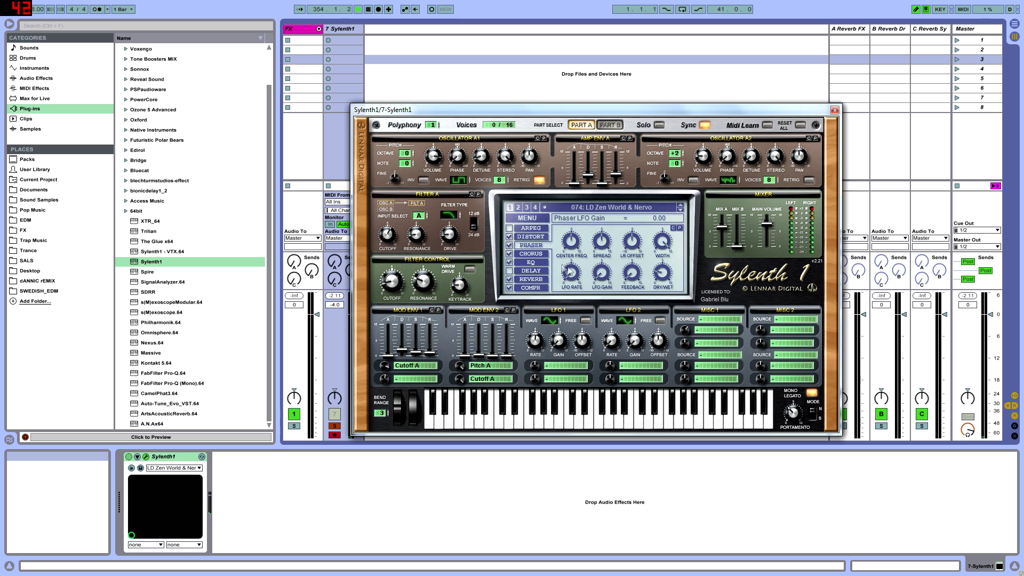
- Set the chorus dry/wet to 37.62 % and its width to 100 %
left_click(531, 254)
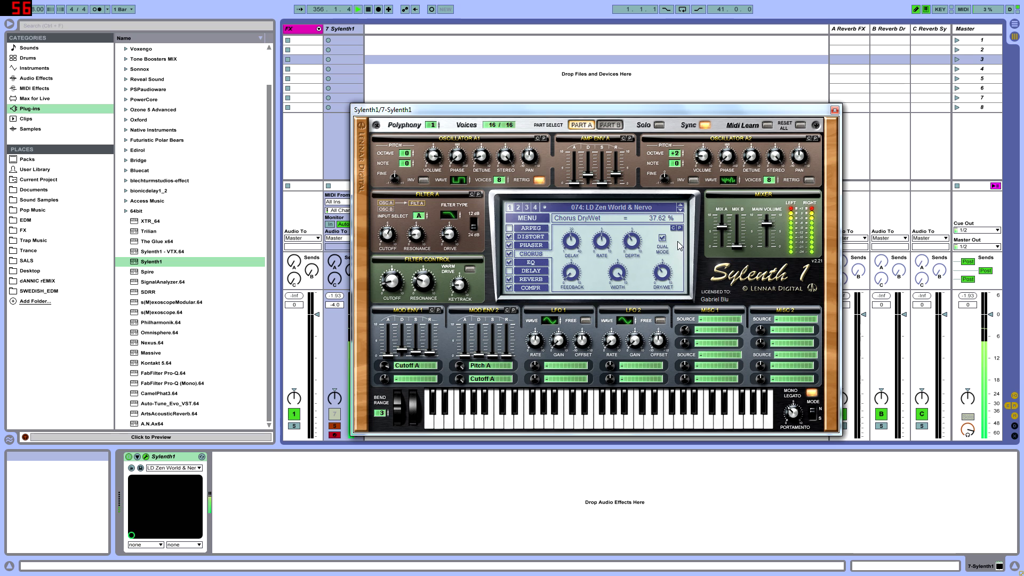
left_click_drag(661, 273, 678, 243)
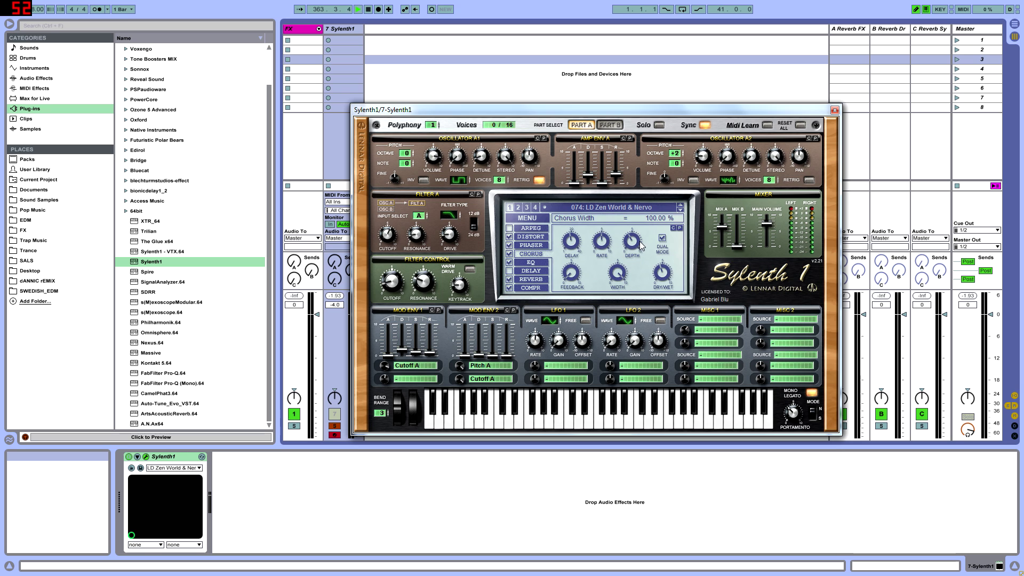
- Set the EQ's treble to 7.57 dB at 933.87 Hz and its bass frequency to 13.75 Hz
left_click(521, 262)
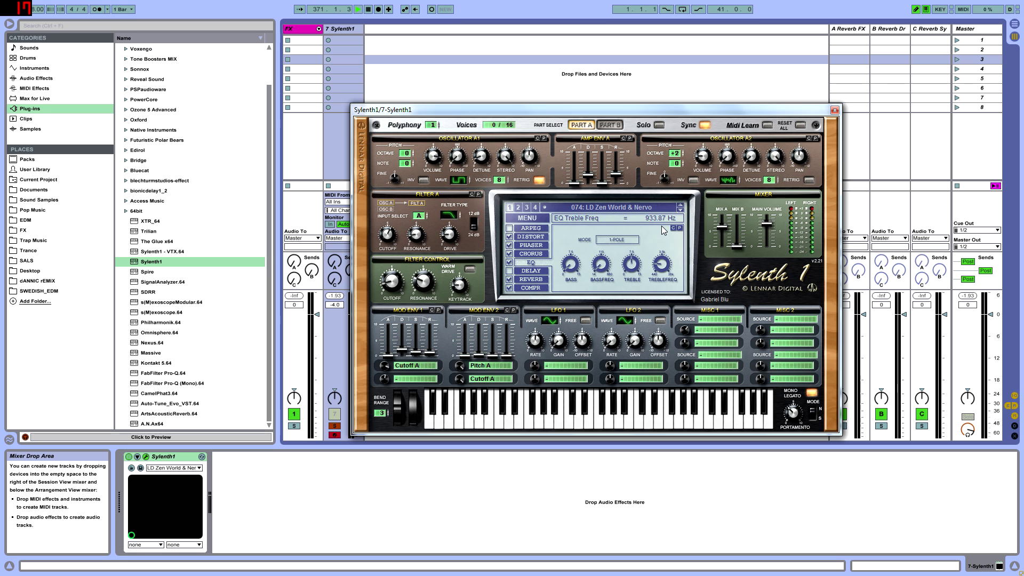
left_click(508, 270)
left_click(570, 263)
left_click(632, 266)
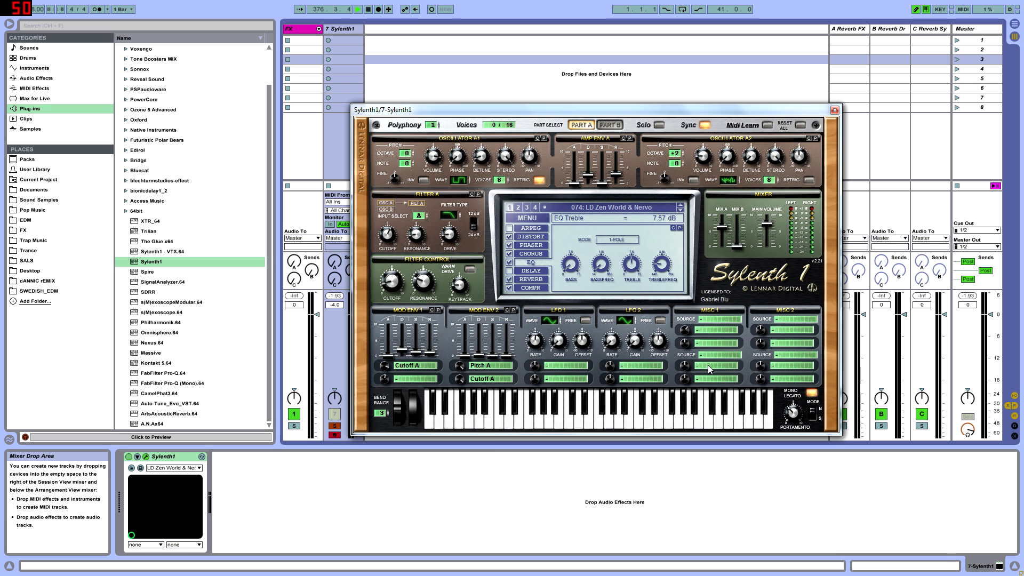
left_click(662, 264)
left_click(605, 265)
- Review the reverb's dry/wet and predelay, and open the compressor settings
left_click(536, 279)
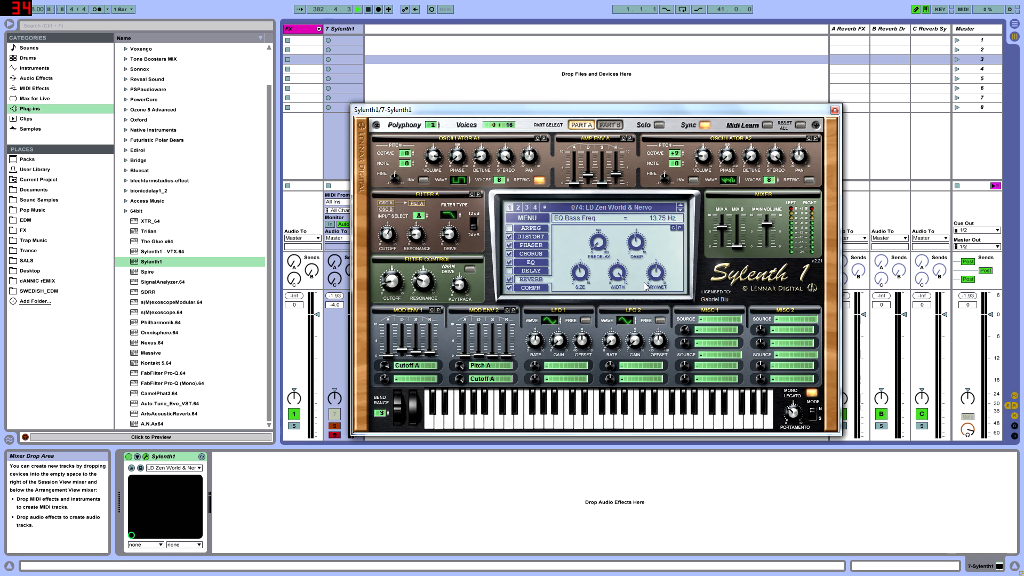
left_click(655, 273)
left_click(599, 247)
left_click(530, 287)
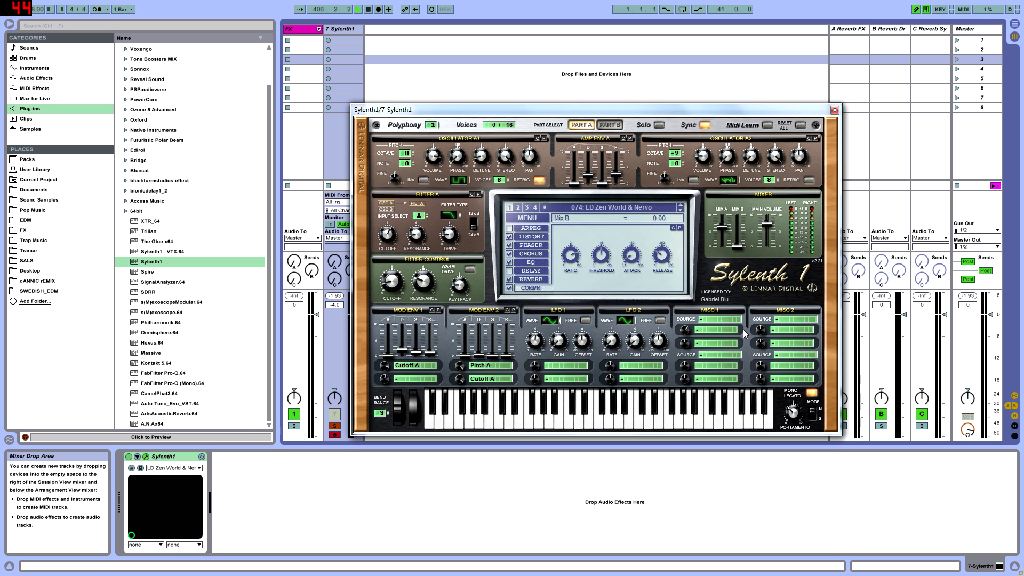
- Bring Mix B down to 0.00 and compare the sound with mono legato off and on, leaving it on
left_click_drag(737, 251, 724, 296)
left_click(810, 394)
left_click(811, 393)
left_click(817, 395)
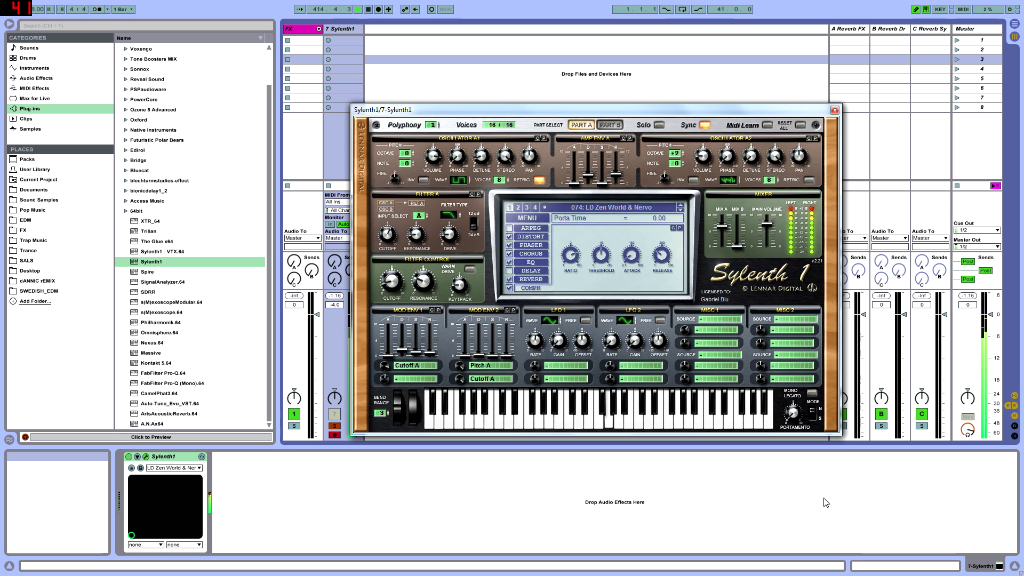
left_click(813, 394)
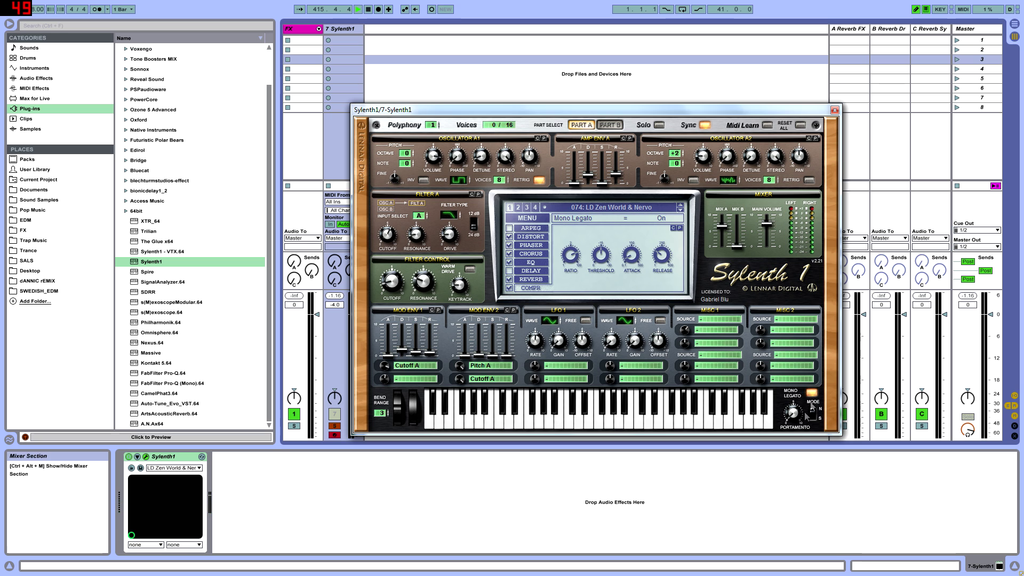
- Try a portamento time of 3.48, and set it to 2.81
mouse_move(791, 412)
left_click_drag(796, 405, 797, 404)
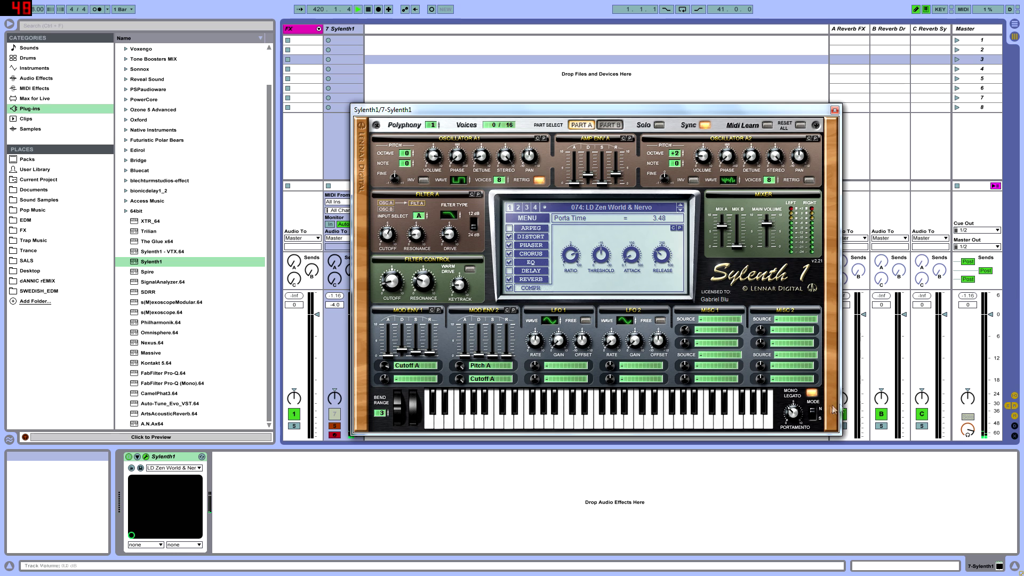
left_click_drag(804, 415, 800, 424)
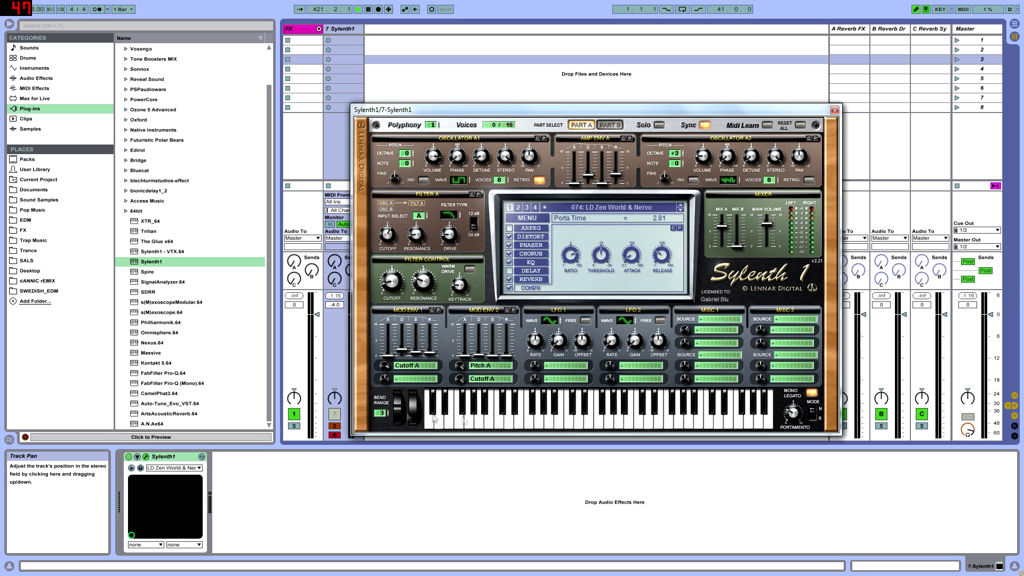